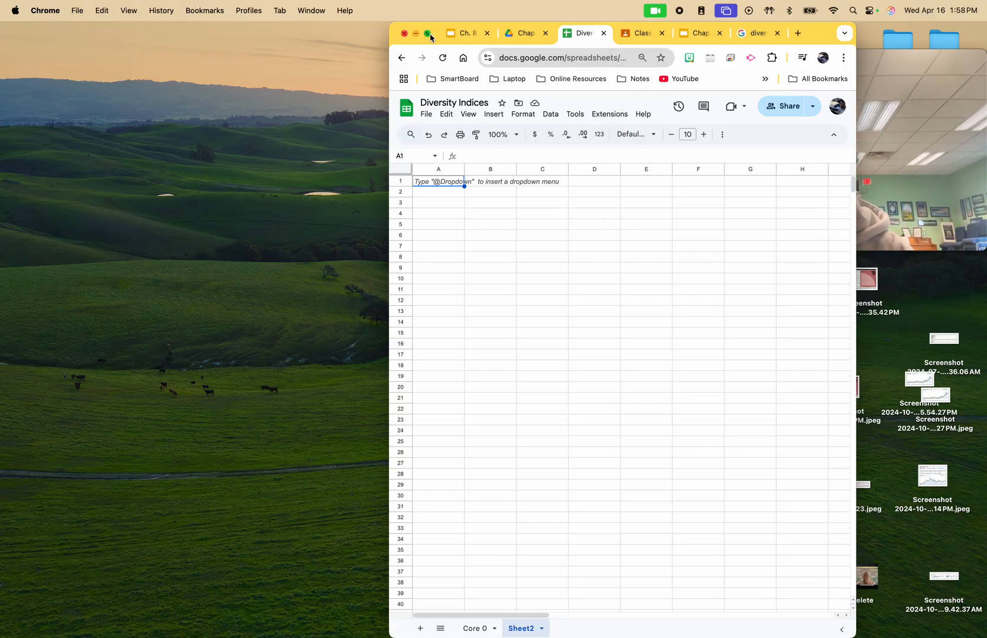
Step: Set the QuickTime Player webcam window to float on top of other windows
left_click(910, 62)
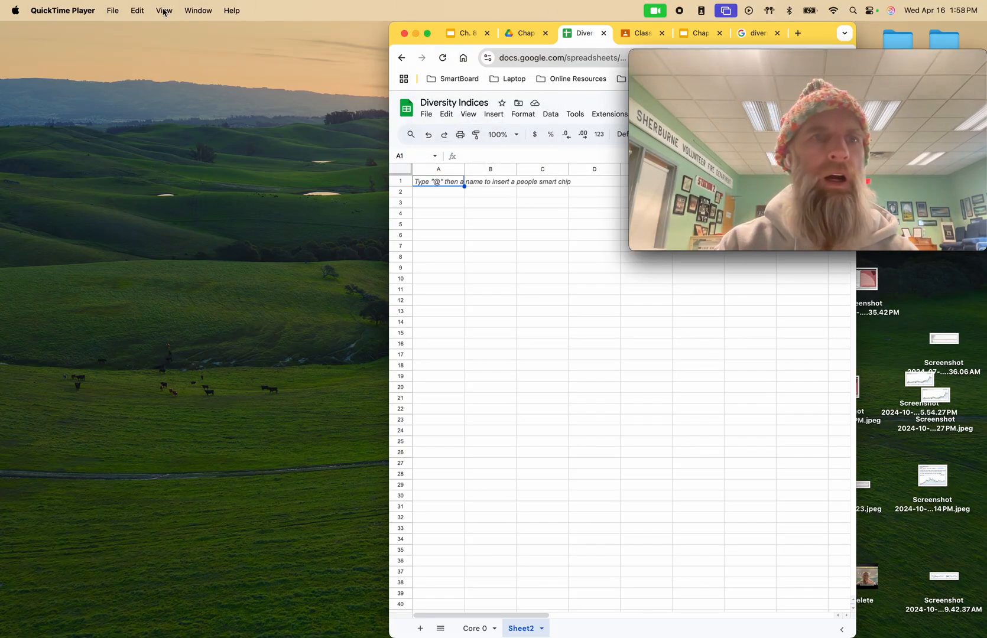
left_click(143, 10)
mouse_move(165, 10)
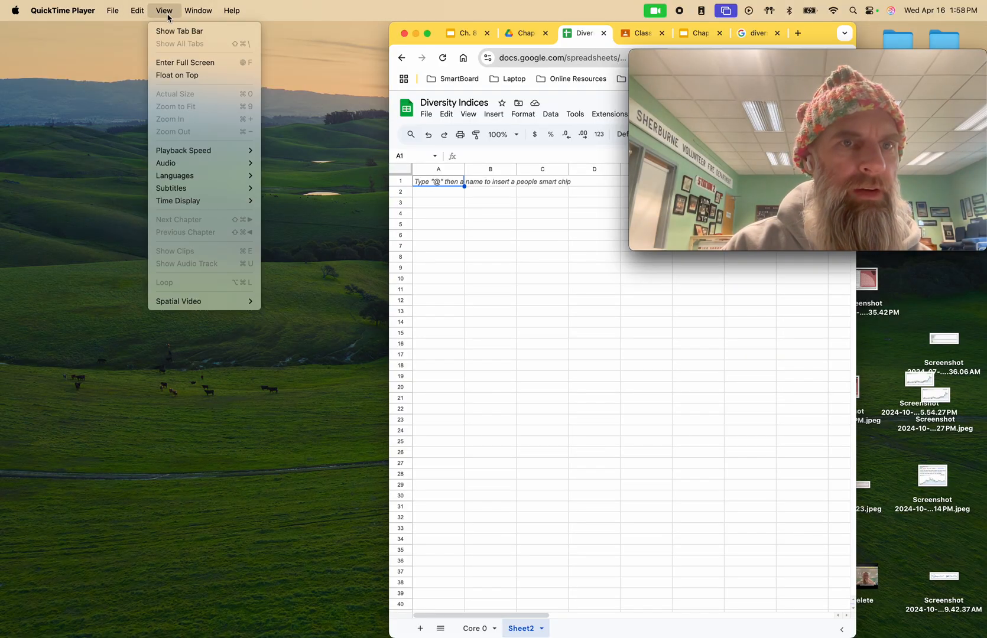
left_click(175, 77)
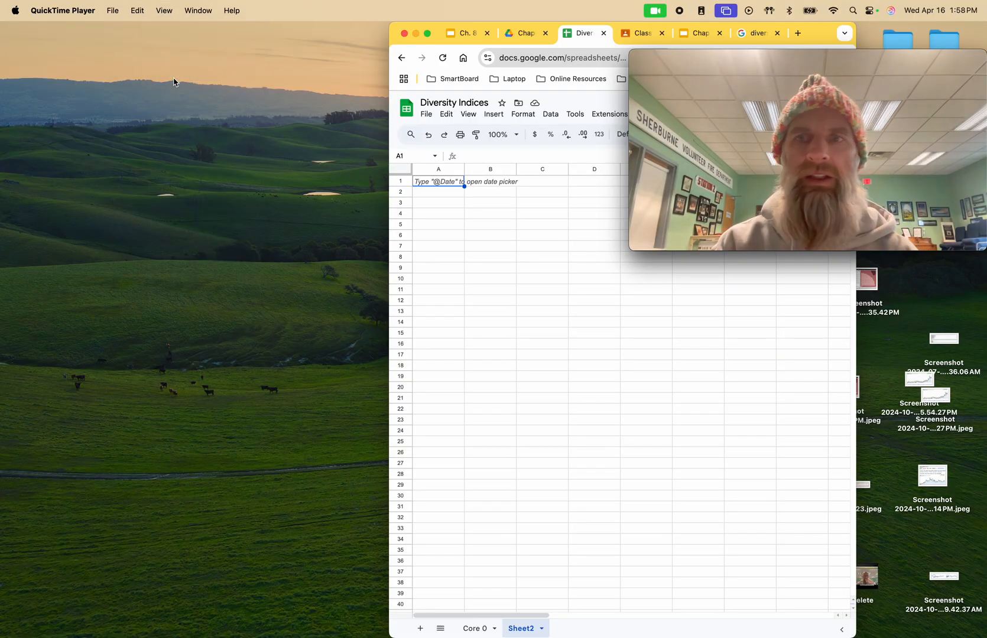
Step: Widen the browser window so it extends to the left edge of the desktop
left_click(428, 34)
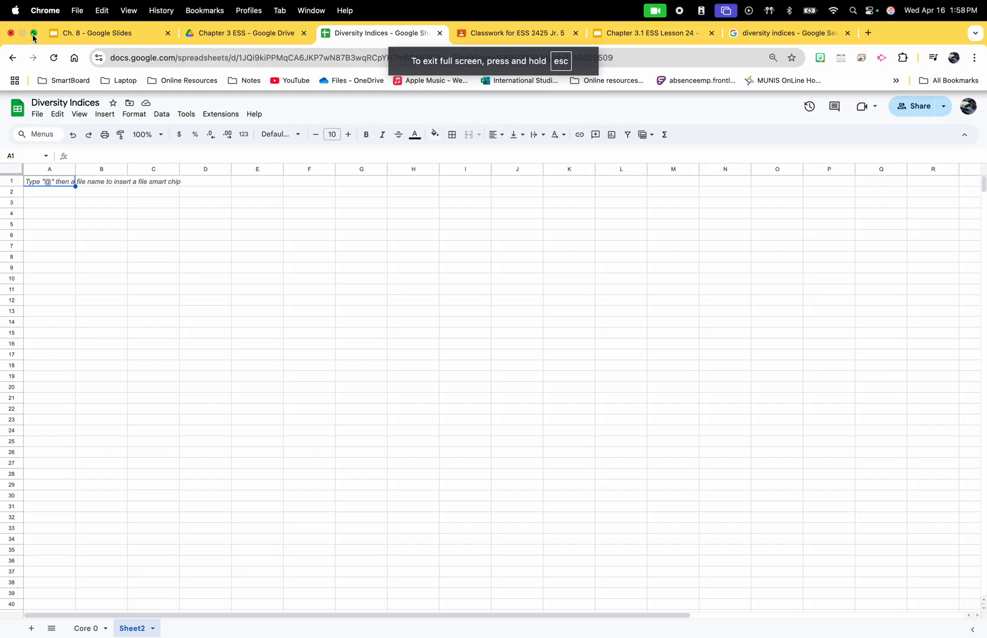
left_click(34, 34)
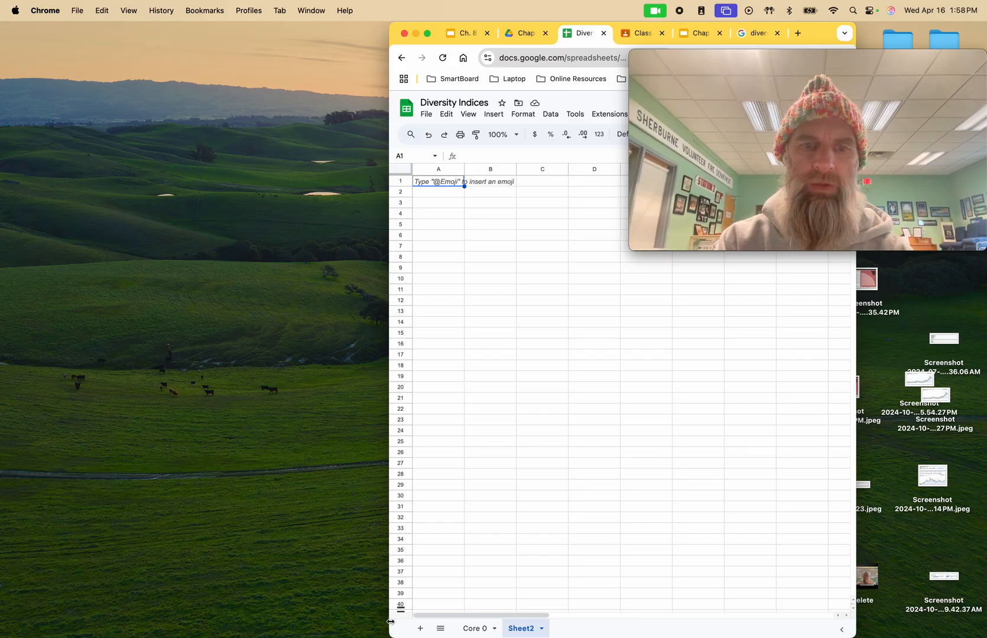
left_click_drag(391, 622, 146, 592)
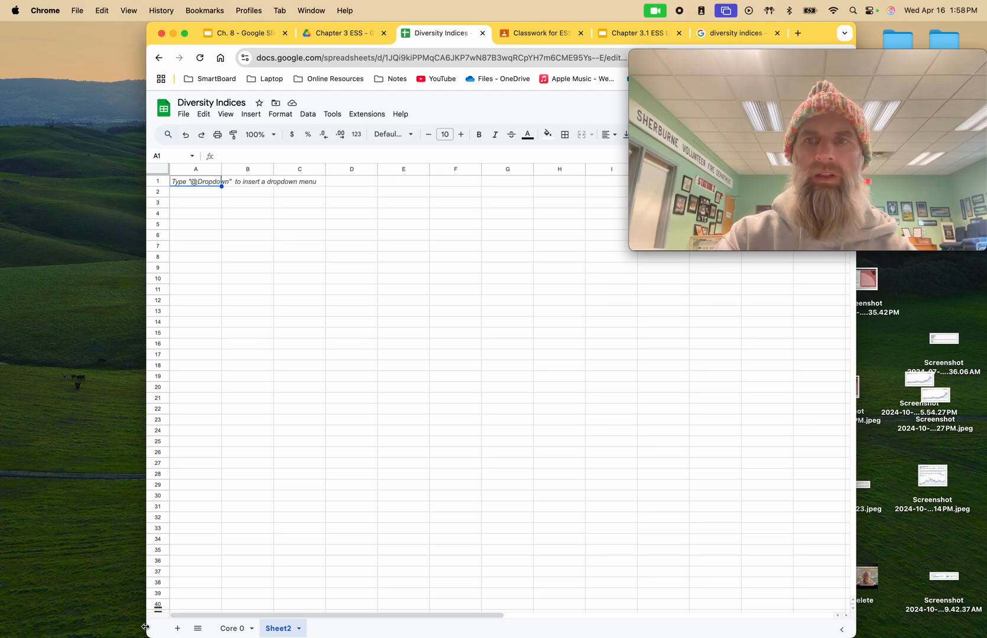
left_click_drag(145, 627, 2, 619)
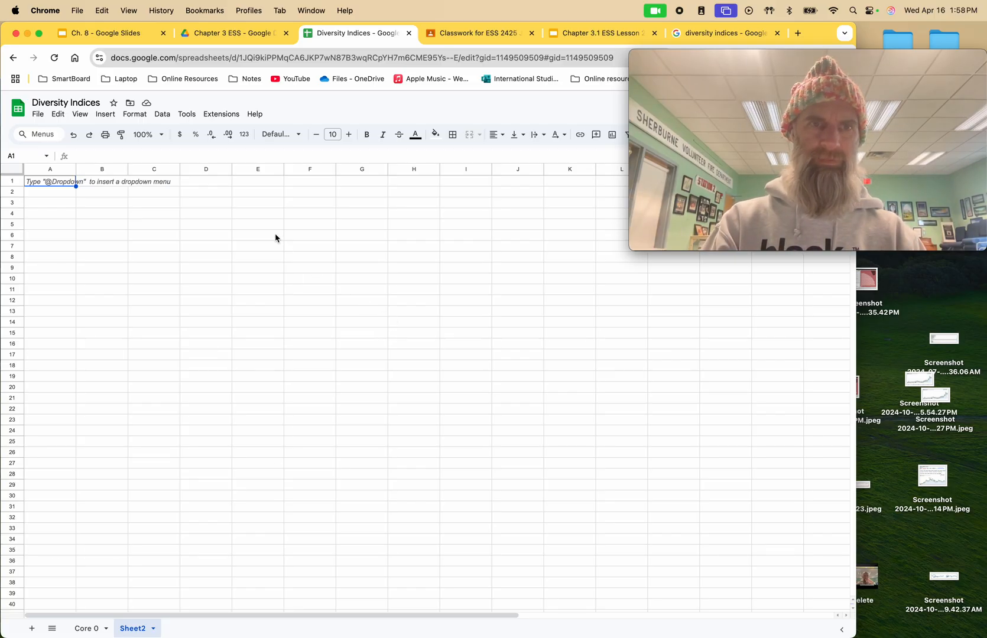
Step: Rename the spreadsheet as Diversity Indices Soar
left_click(102, 102)
type("Soar")
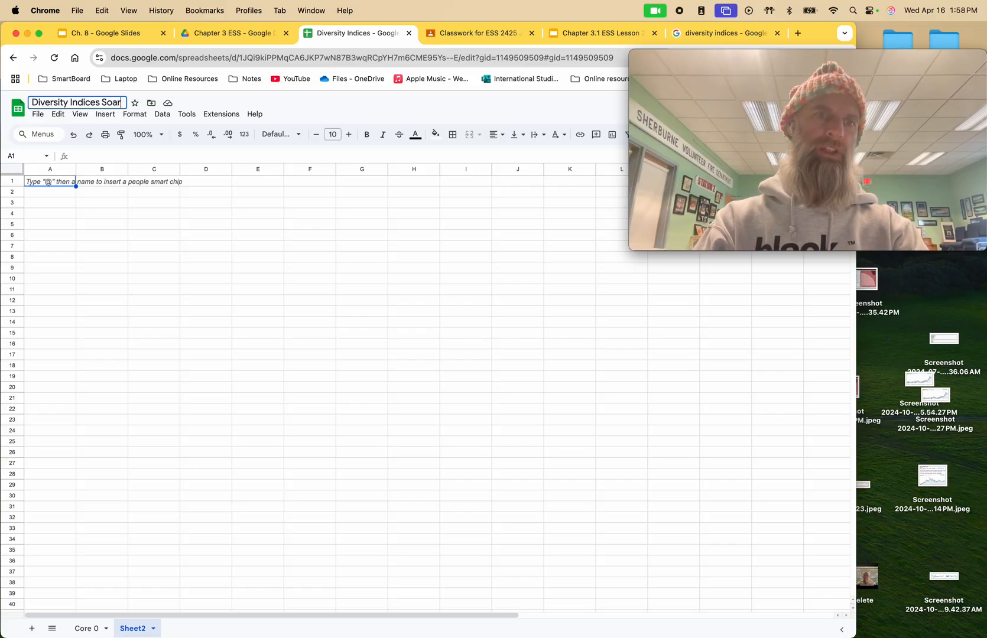
key("Return")
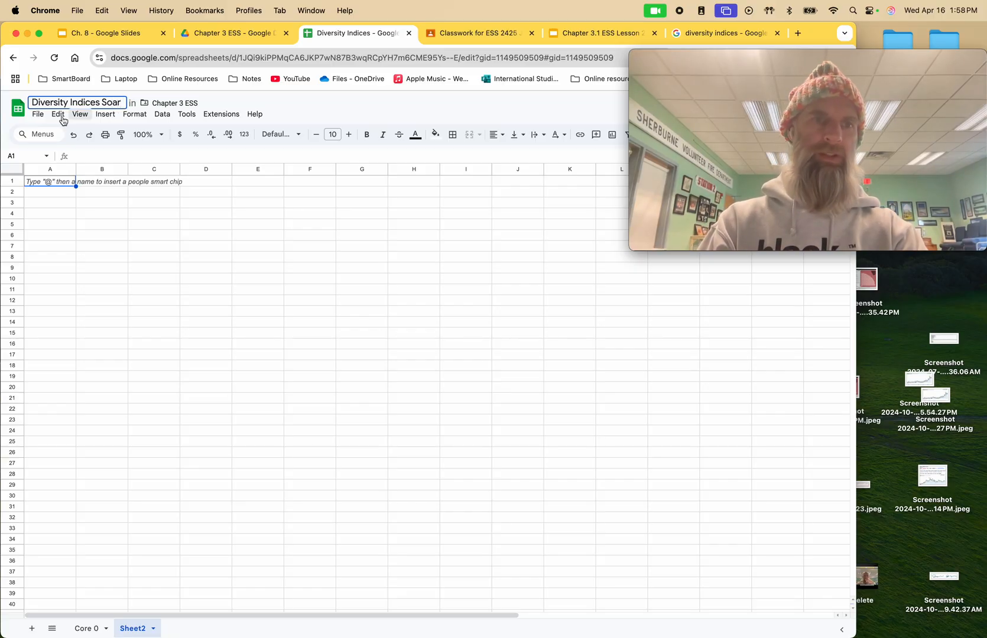
Step: Enter the header "Political Leanings" in A1 of Sheet2 and widen columns A and B to fit header text
left_click(50, 187)
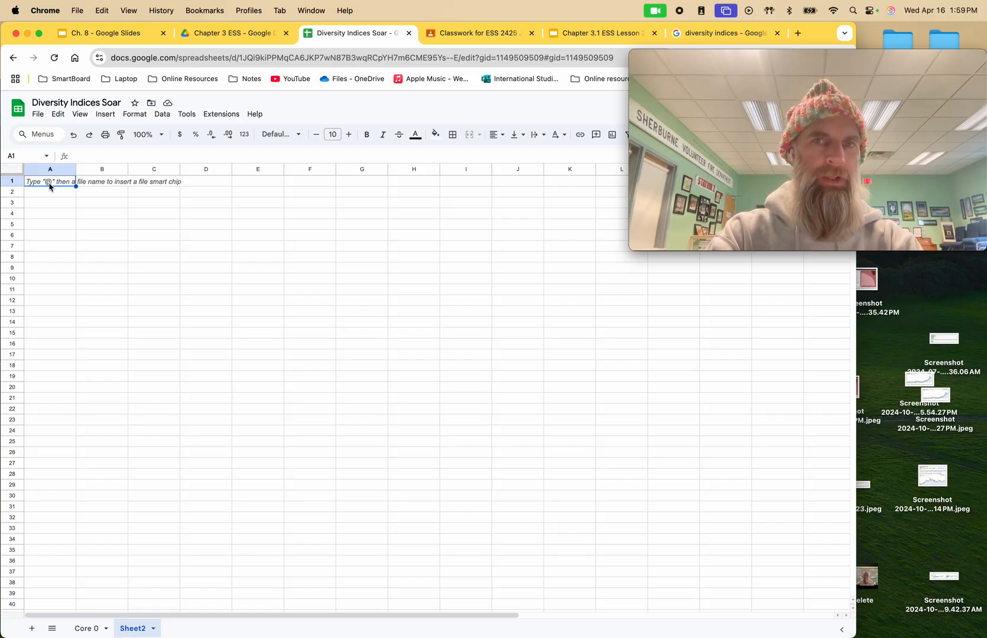
type("P")
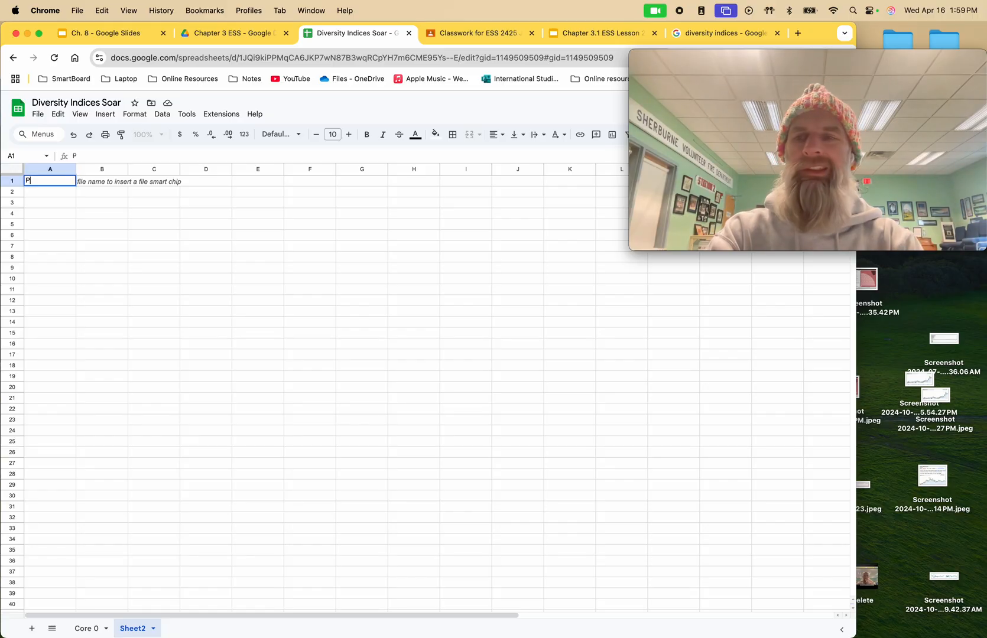
type("oli")
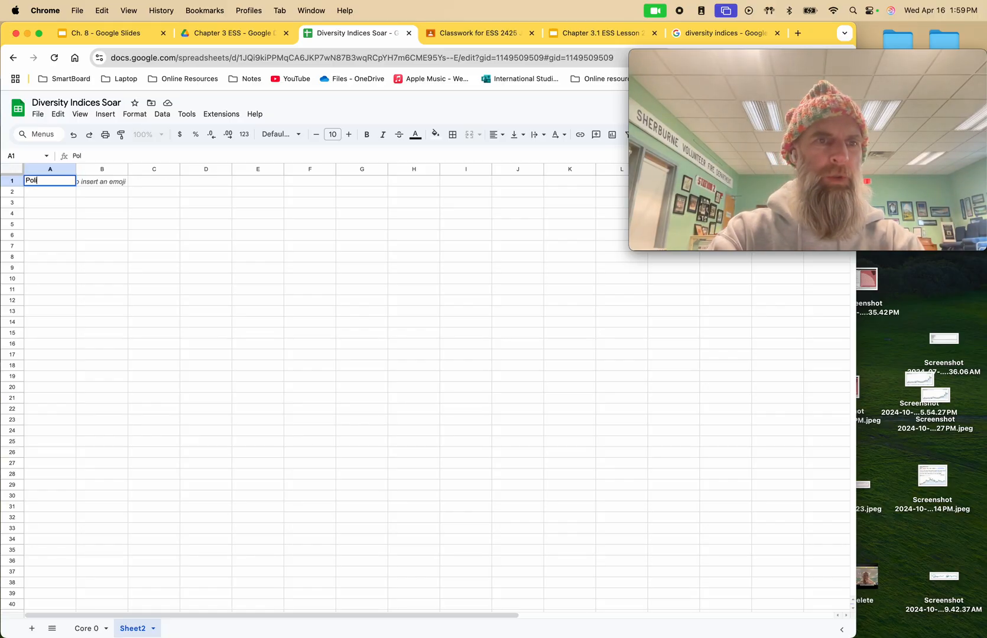
type("tic")
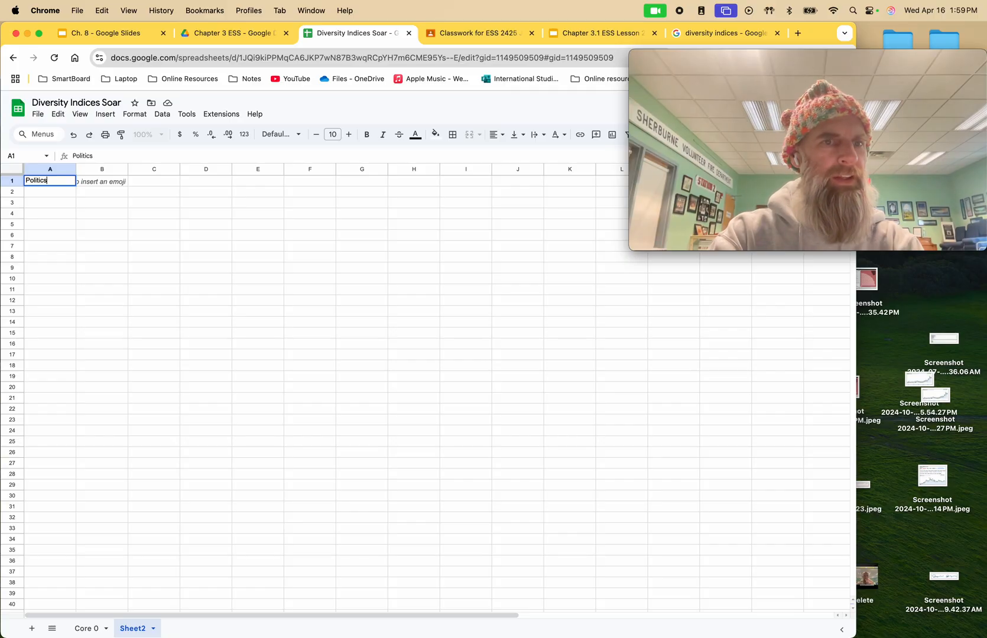
type("s")
key("BackSpace")
type("al ")
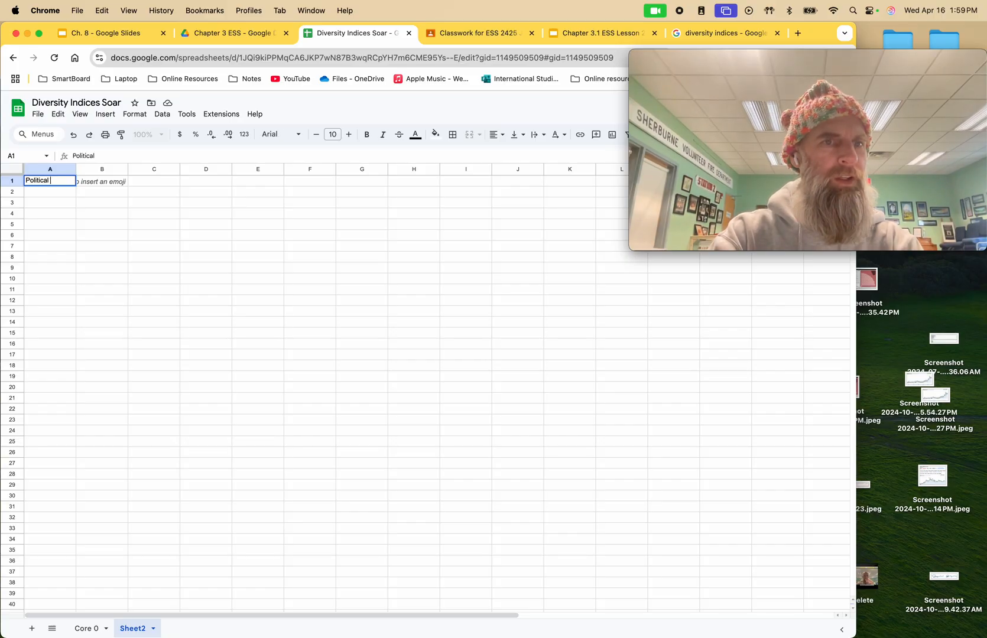
type("Leanings")
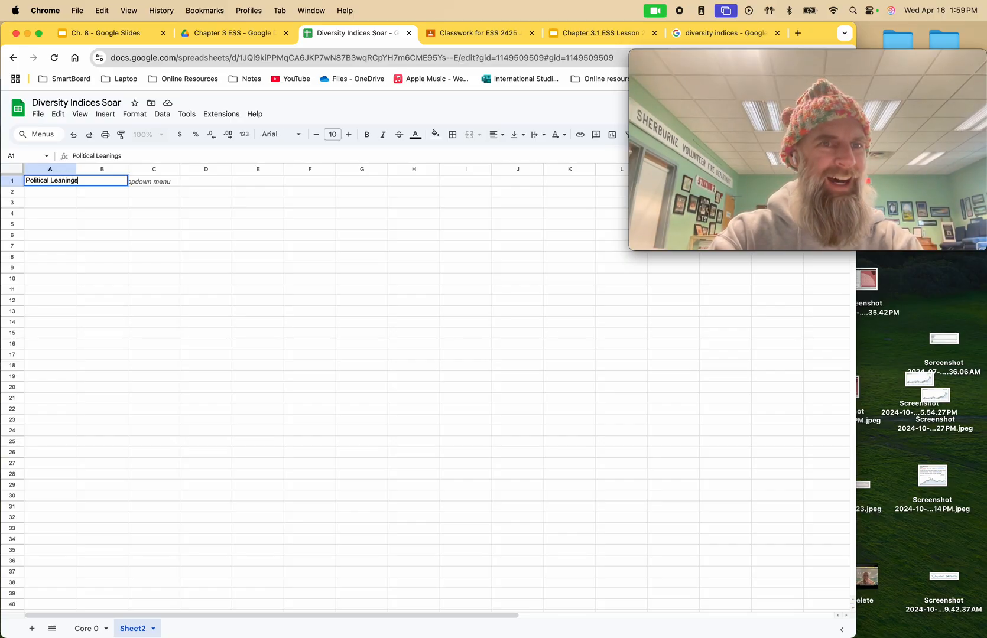
key("Tab")
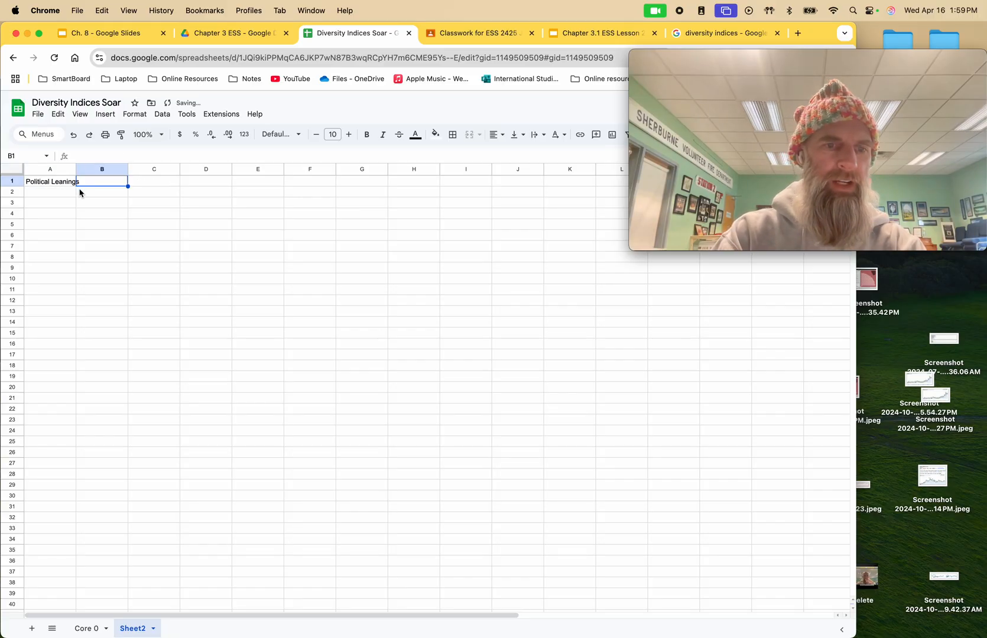
left_click_drag(76, 169, 154, 169)
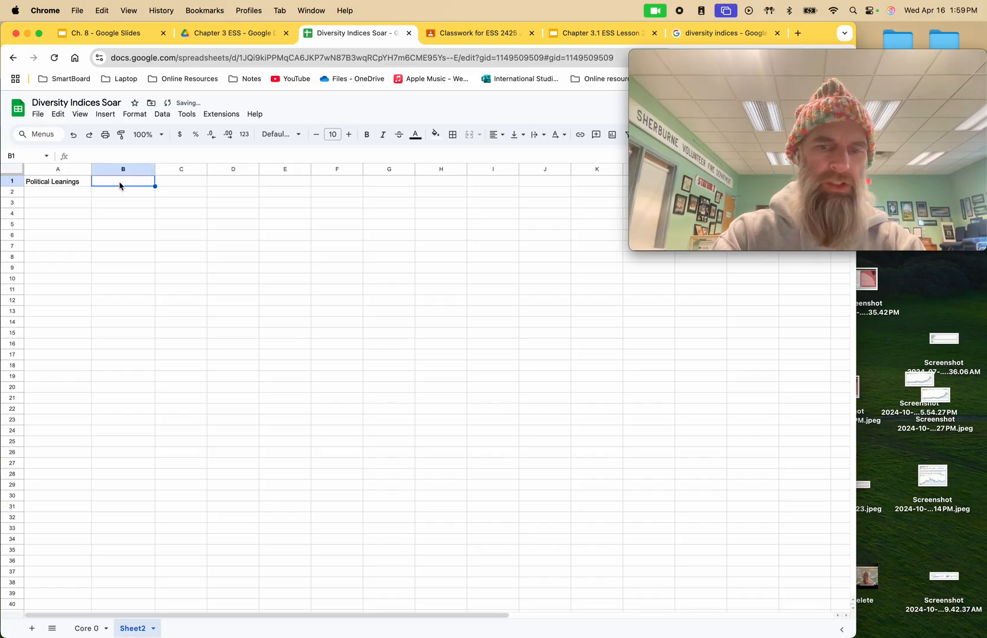
Step: Enter the header "# of individuals" in cell B1
type("# o")
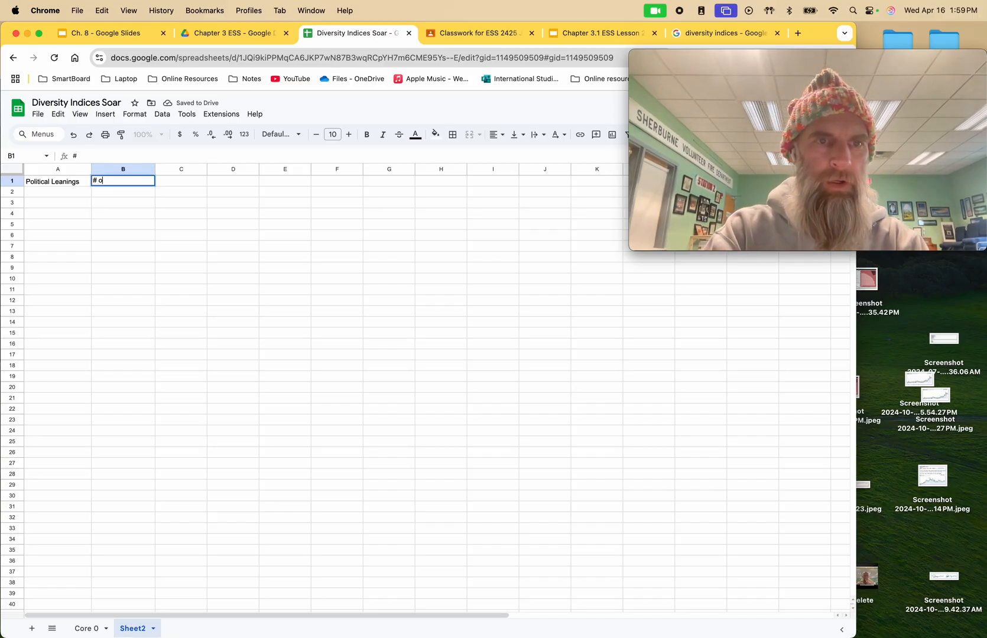
type("f indivi")
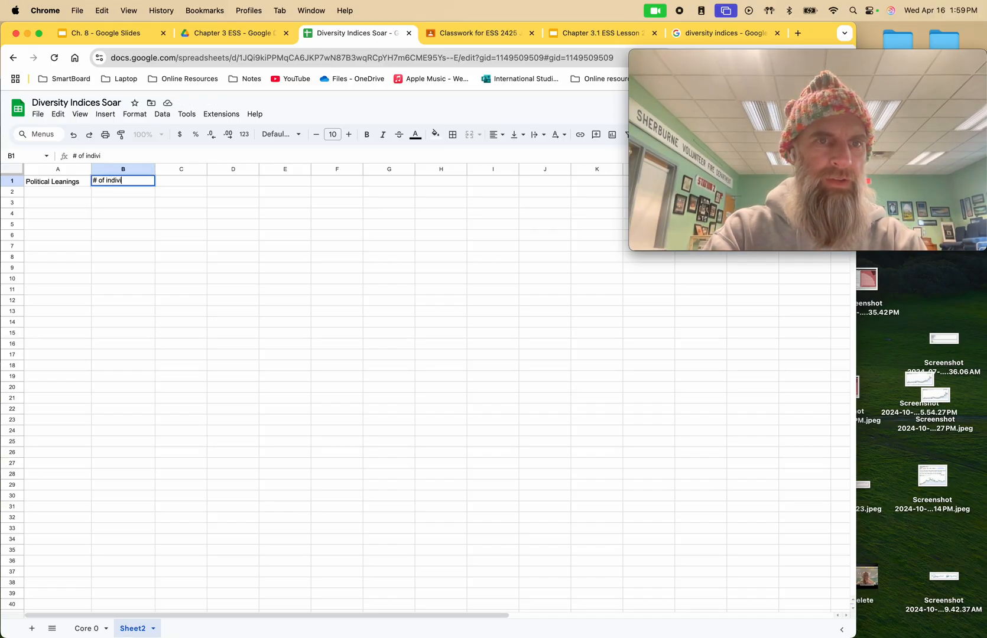
type("duals")
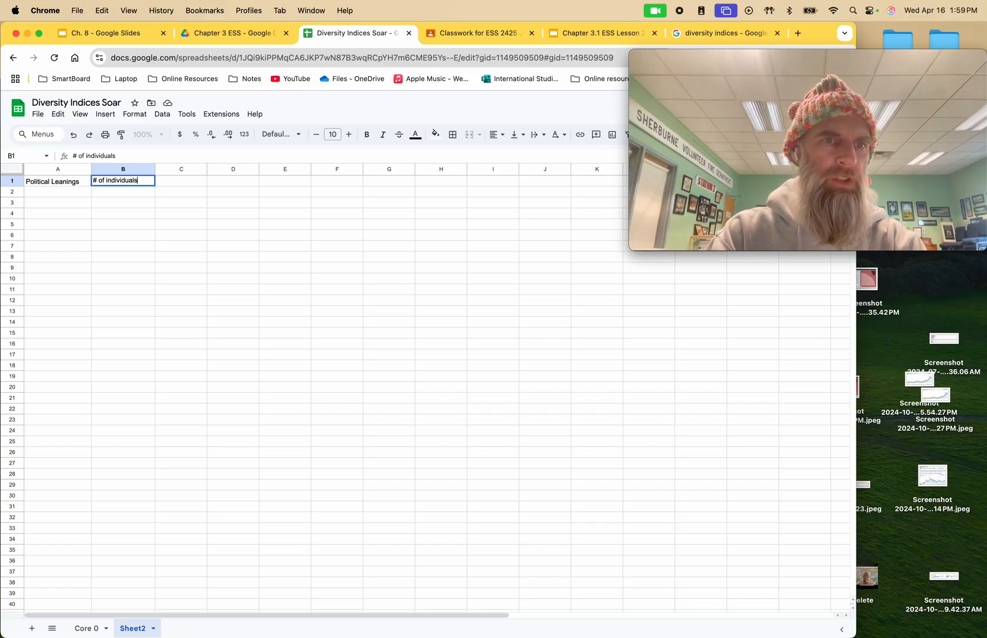
Step: List Conservative in A2 and Liberal in A3 under the Political Leanings header
left_click(52, 195)
type("Re")
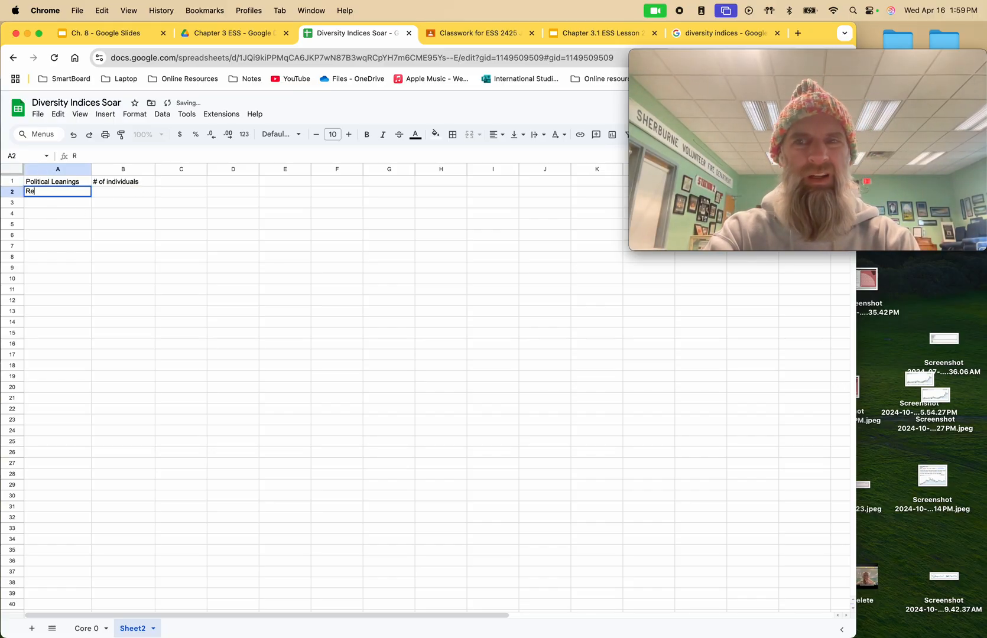
key("BackSpace")
type("Conse")
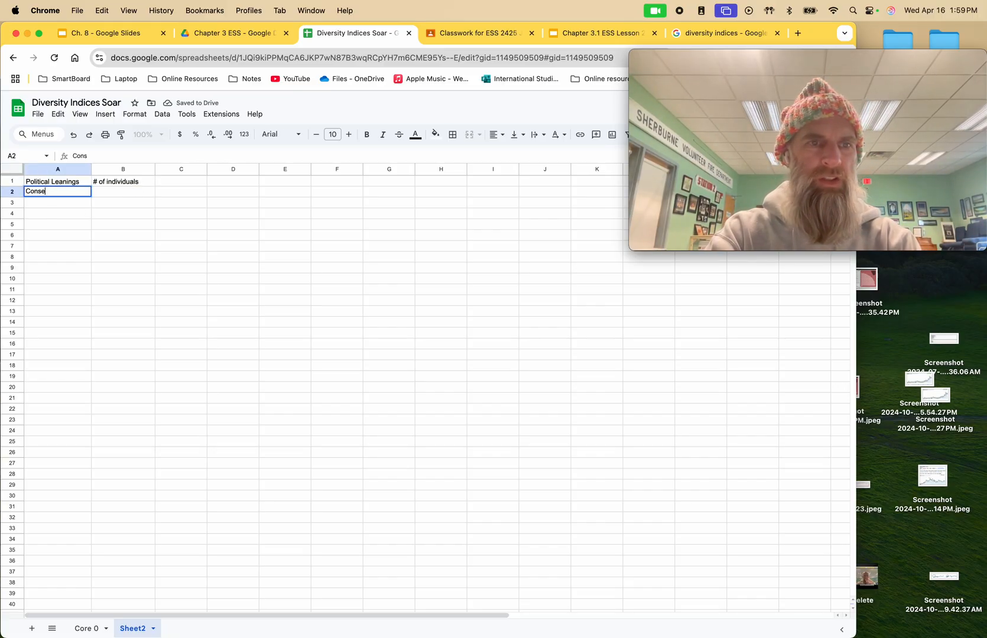
type("rvative")
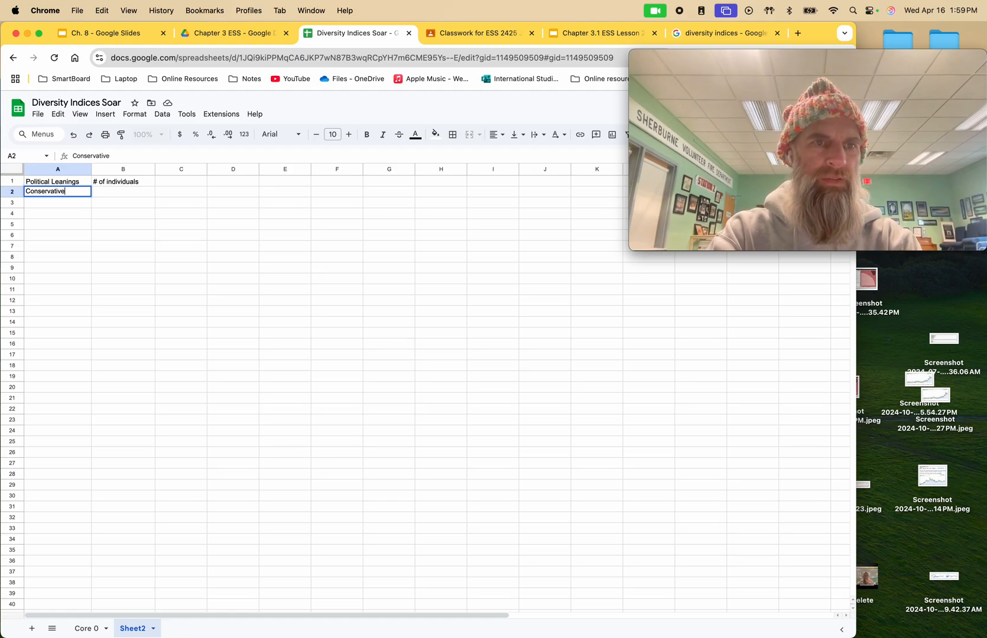
key("Return")
type("Li")
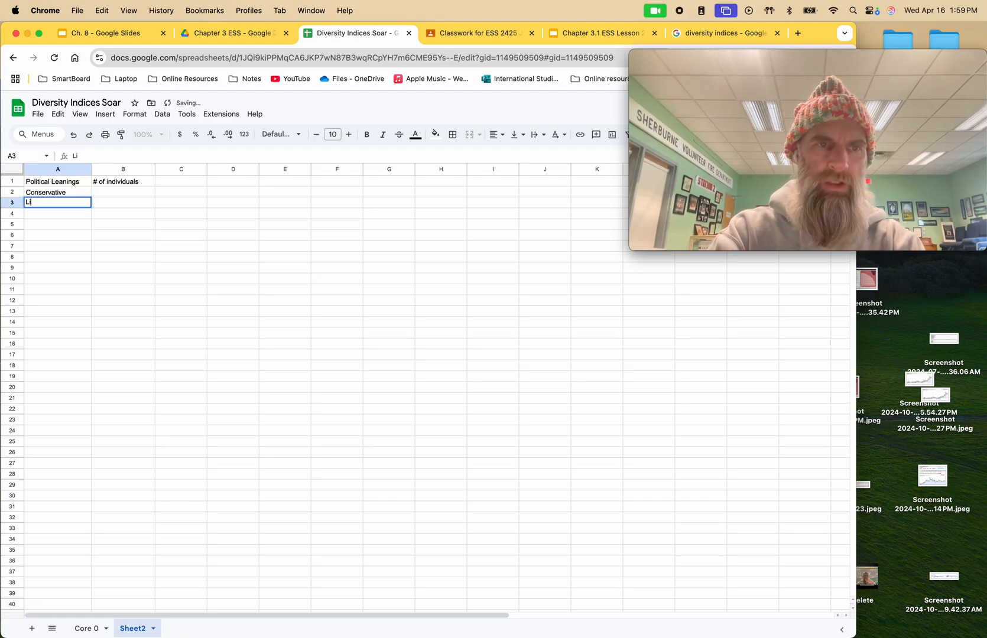
type("beral")
key("Return")
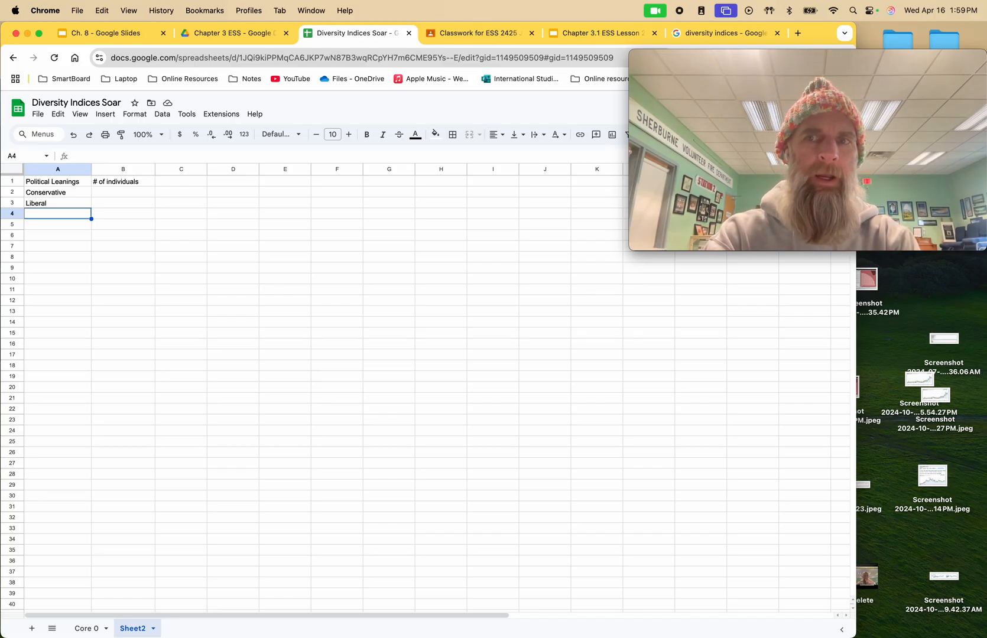
Step: Add Anarchists as the third political leaning in cell A4
type("Isol")
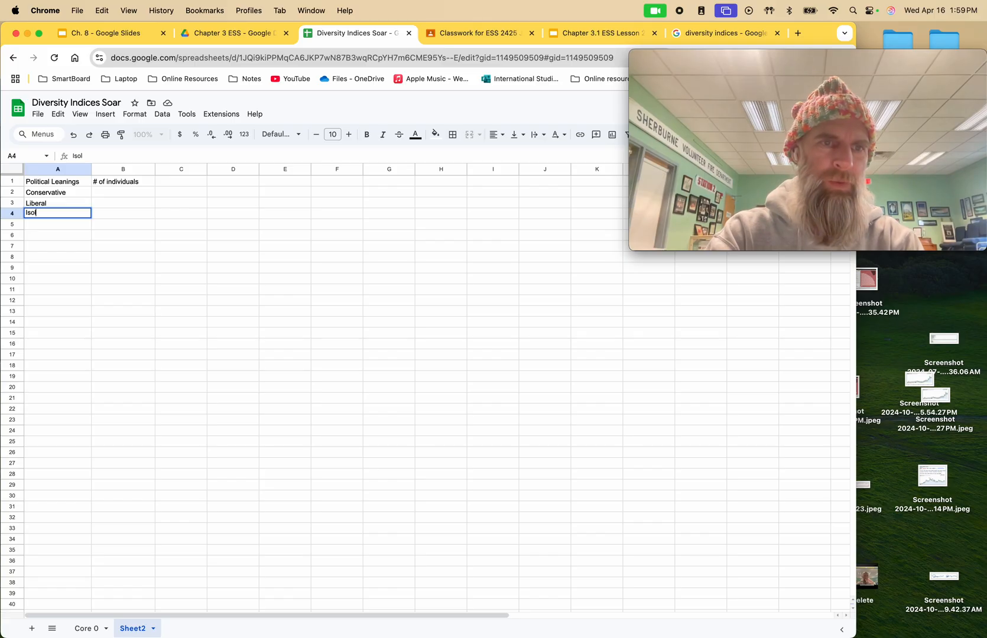
key("BackSpace")
type("An")
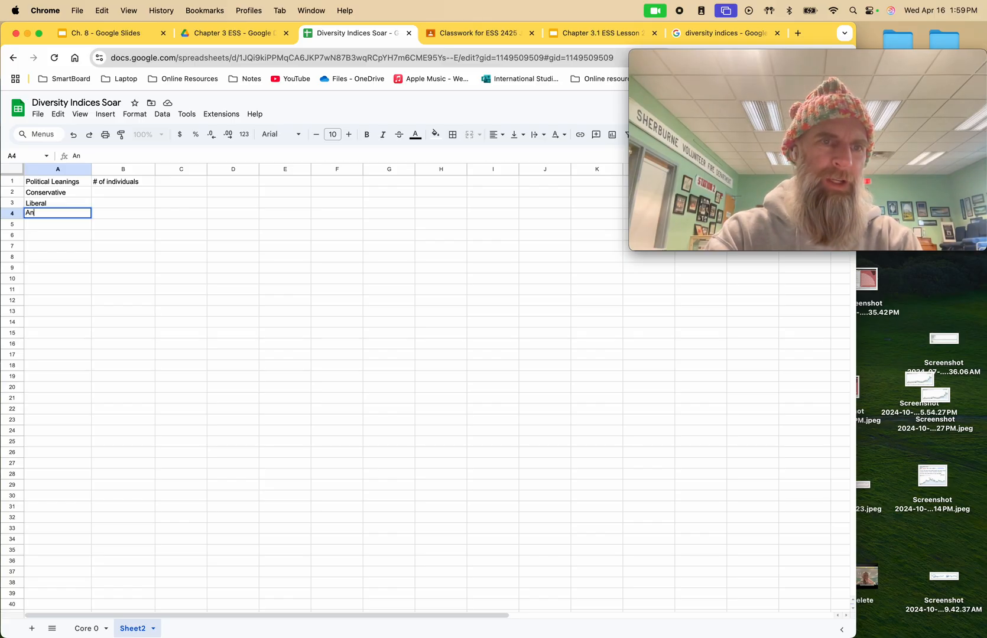
type("archists")
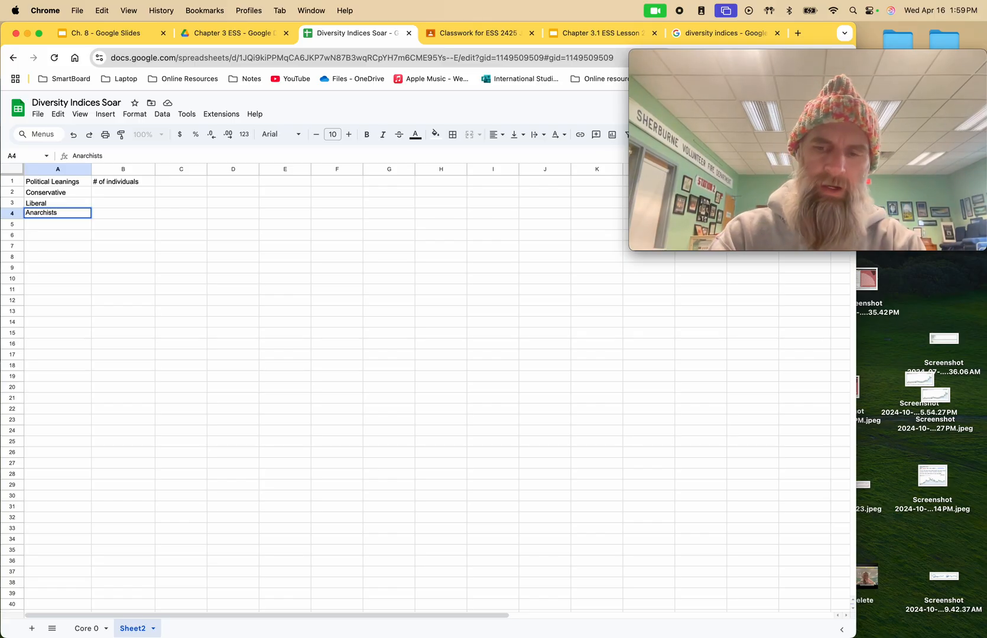
key("Return")
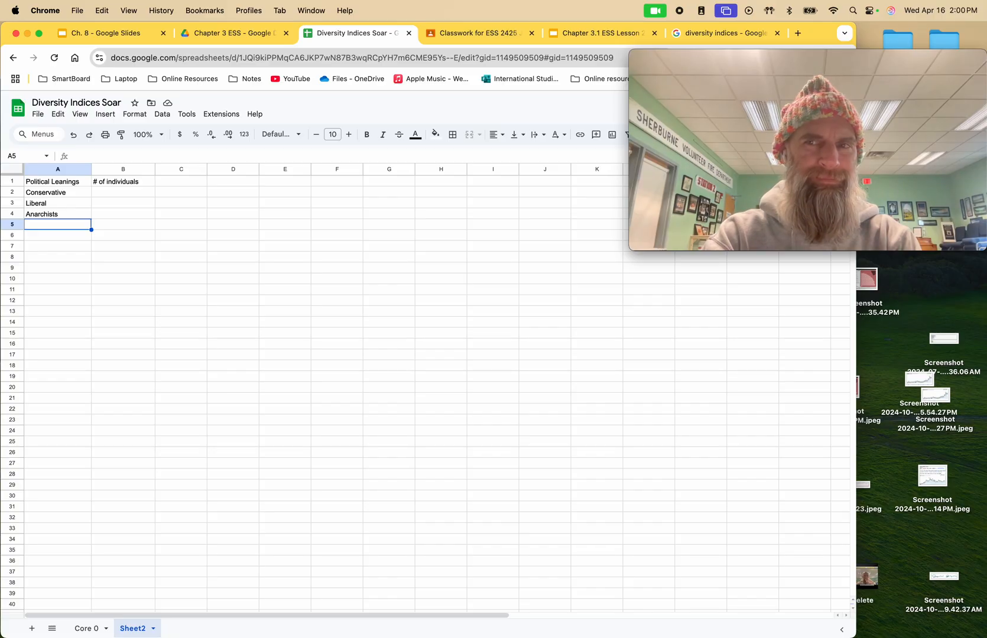
Step: Add Independent in A5 and Isolationist in A6 to complete the list of political leanings
type("Indep")
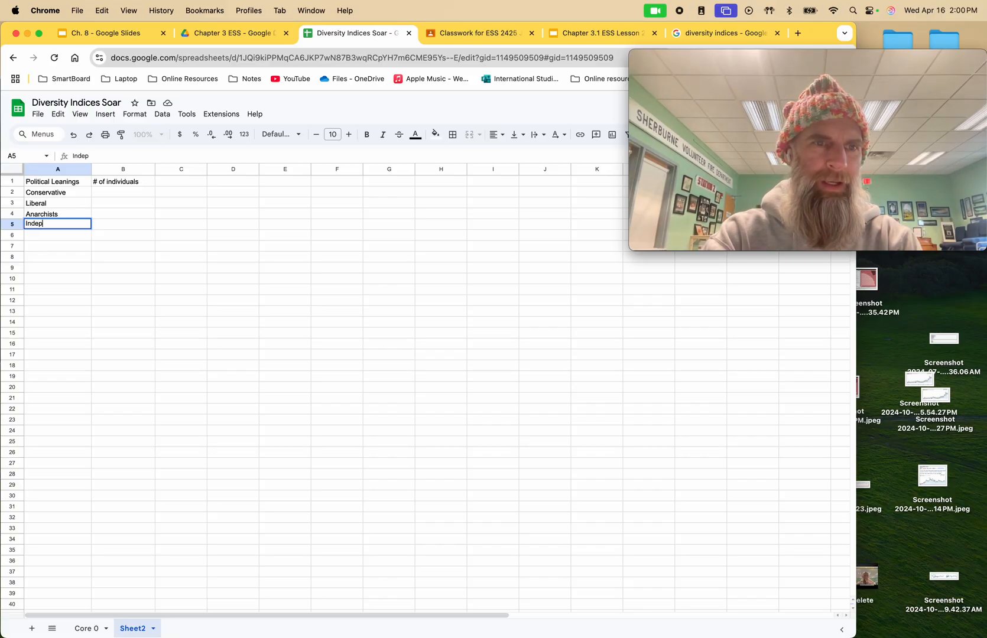
type("endent")
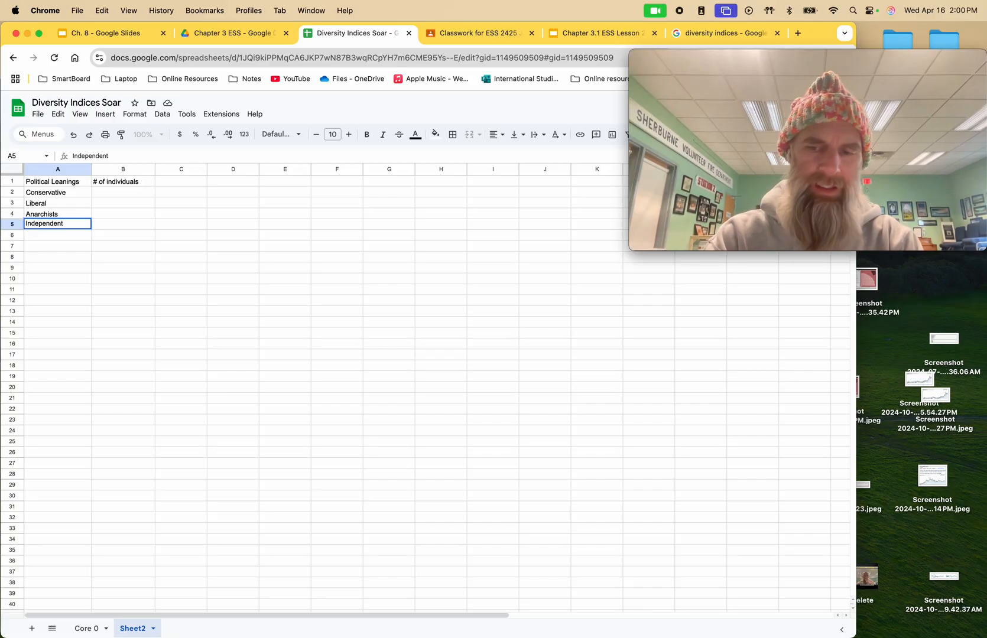
key("Return")
type("Isola")
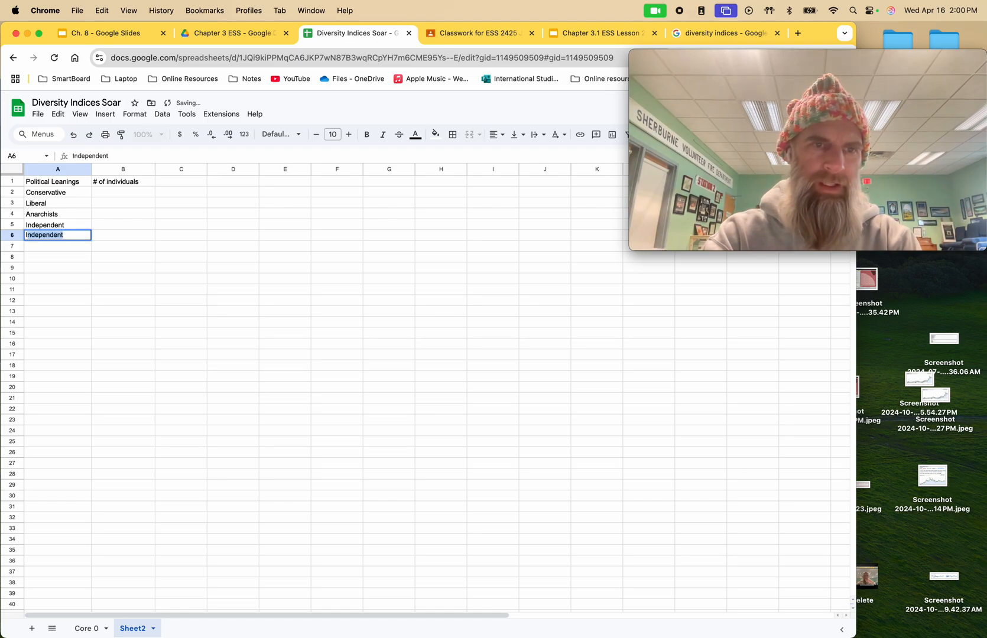
type("tion")
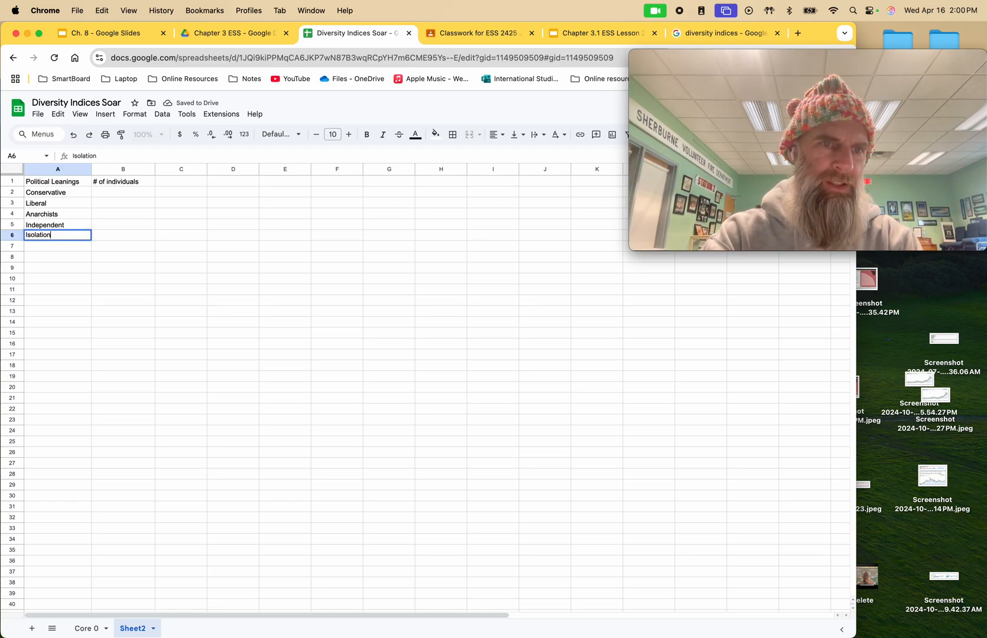
type("ist")
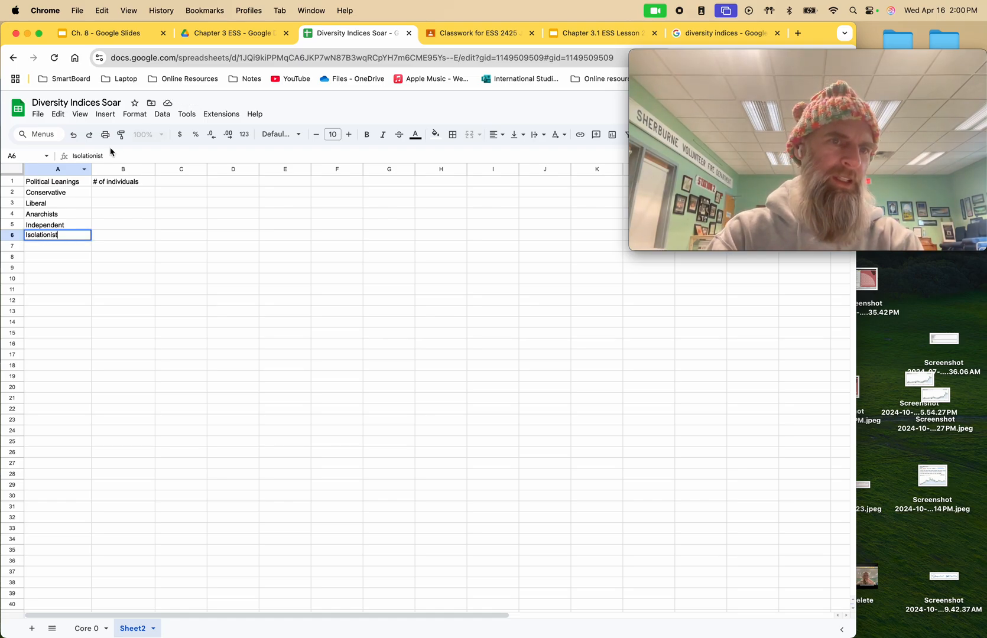
left_click(129, 197)
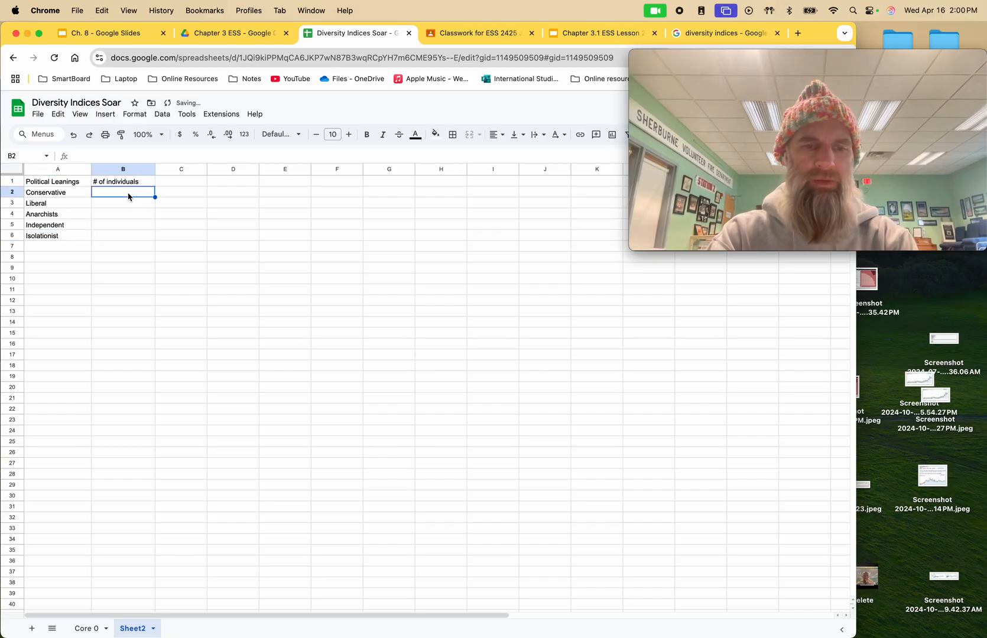
Step: Fill in the # of individuals column: Conservative 10, Liberal 10, Anarchists 1, Independent 3 and Isolationist 2
type("10")
key("Return")
type("1")
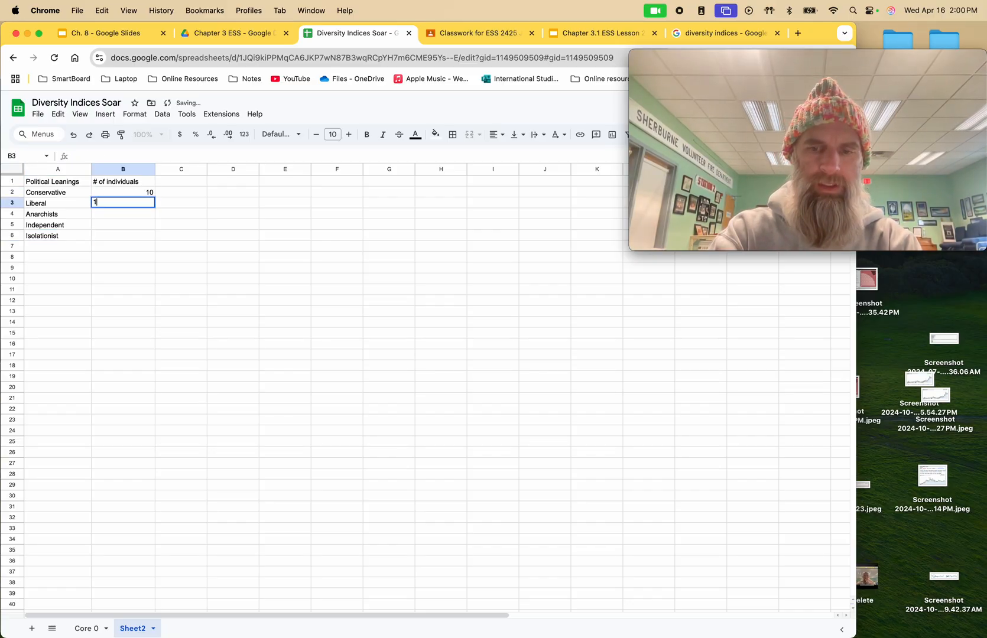
type("0")
key("Return")
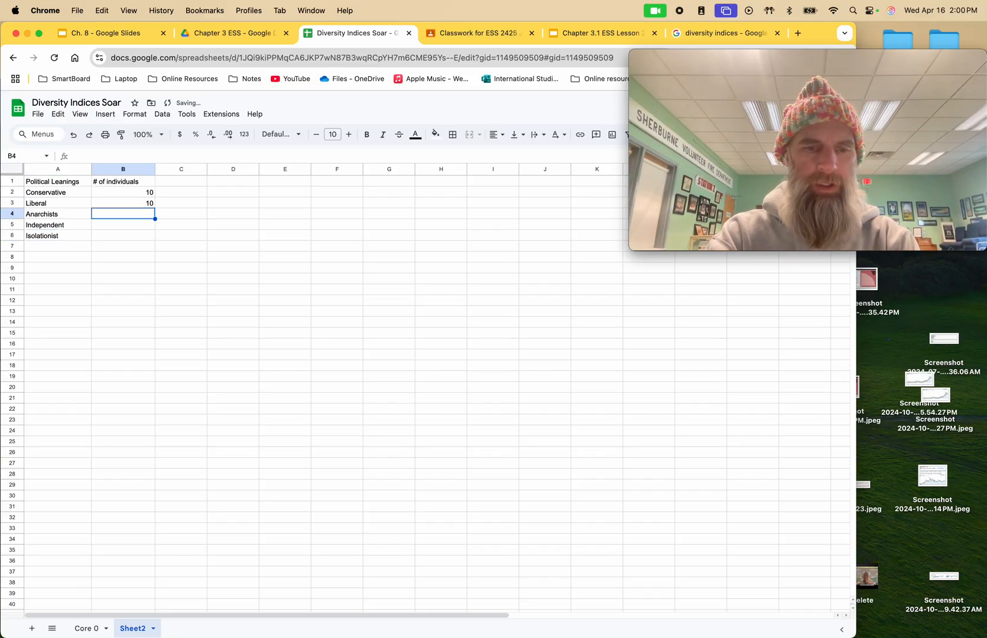
type("1")
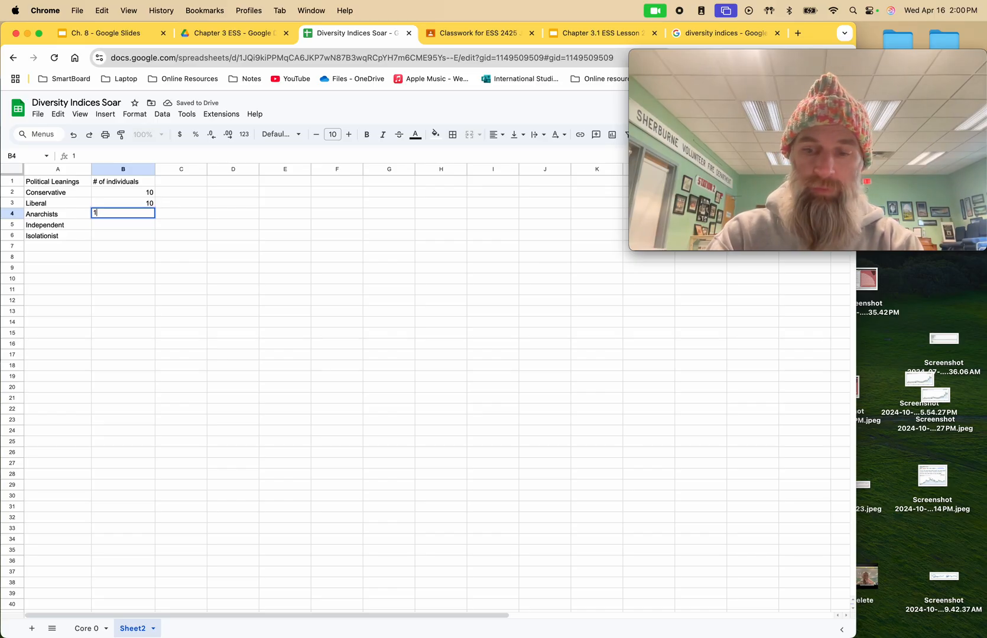
key("Return")
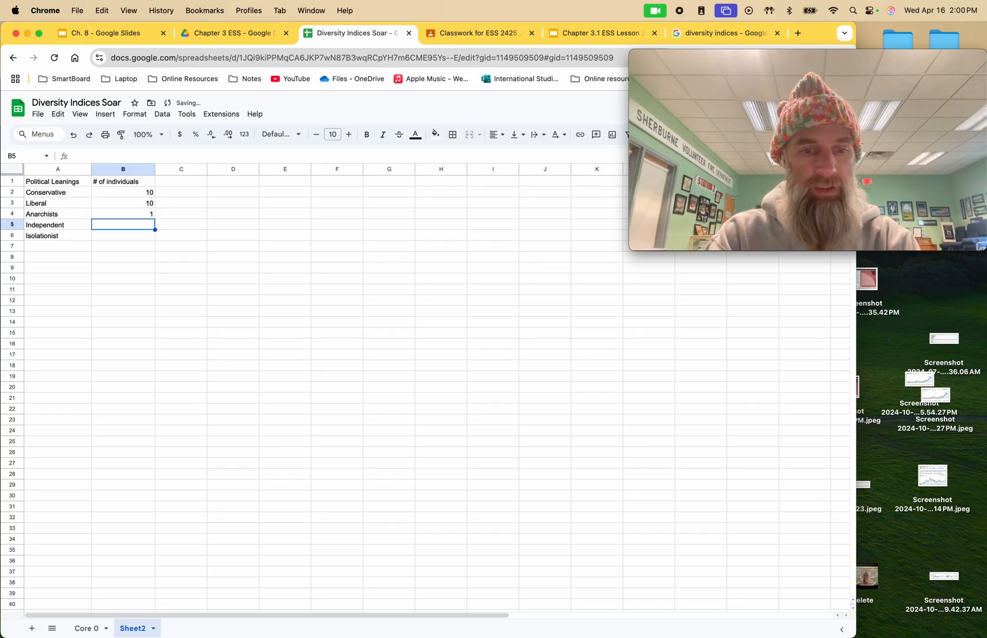
type("3")
key("Return")
type("2")
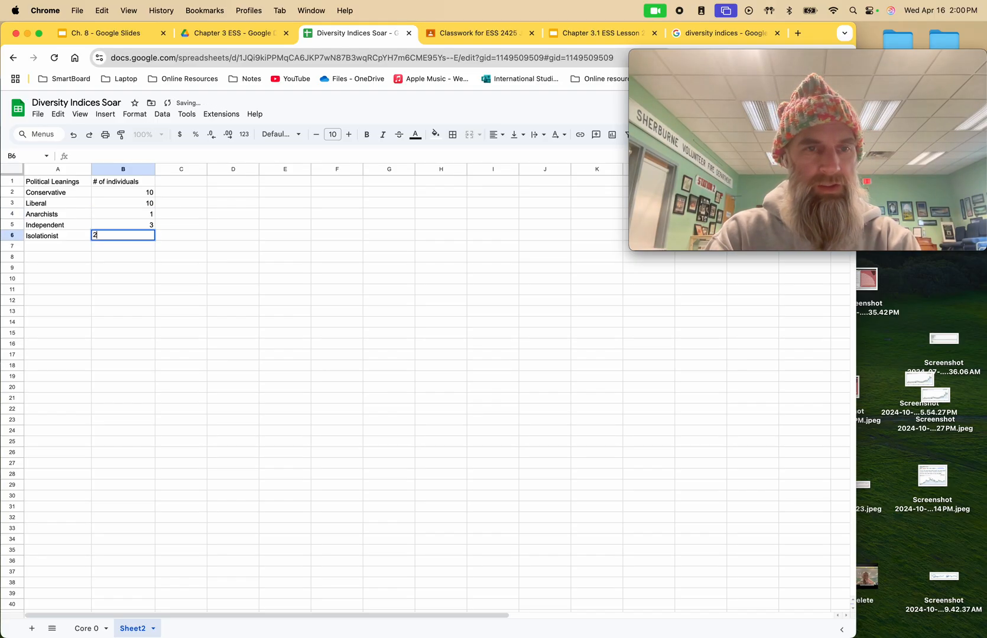
key("Return")
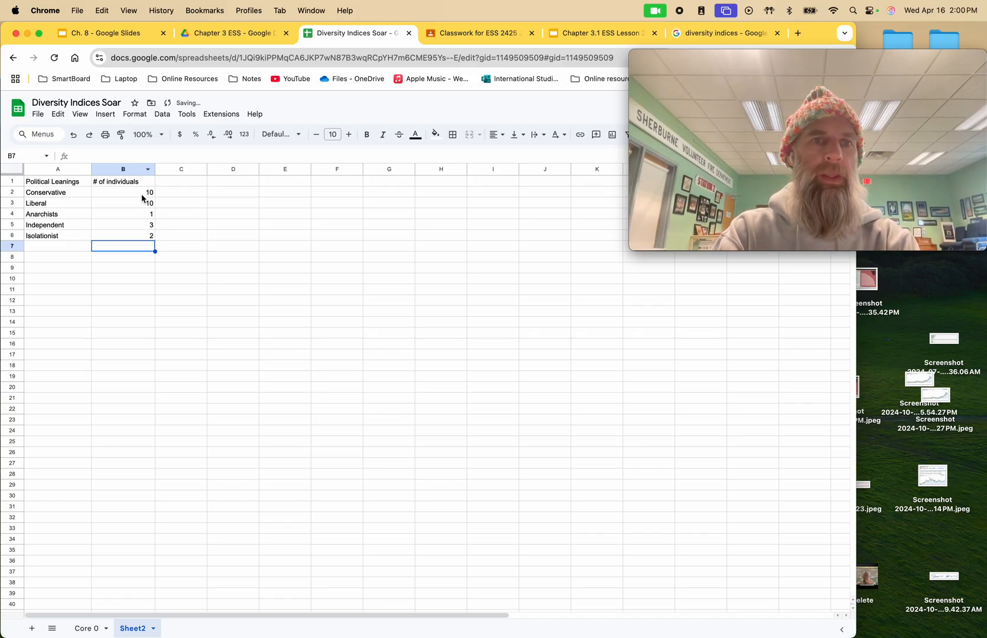
Step: Select the whole data table A1:B6 and rename Sheet2 as "Core 9"
left_click(45, 185)
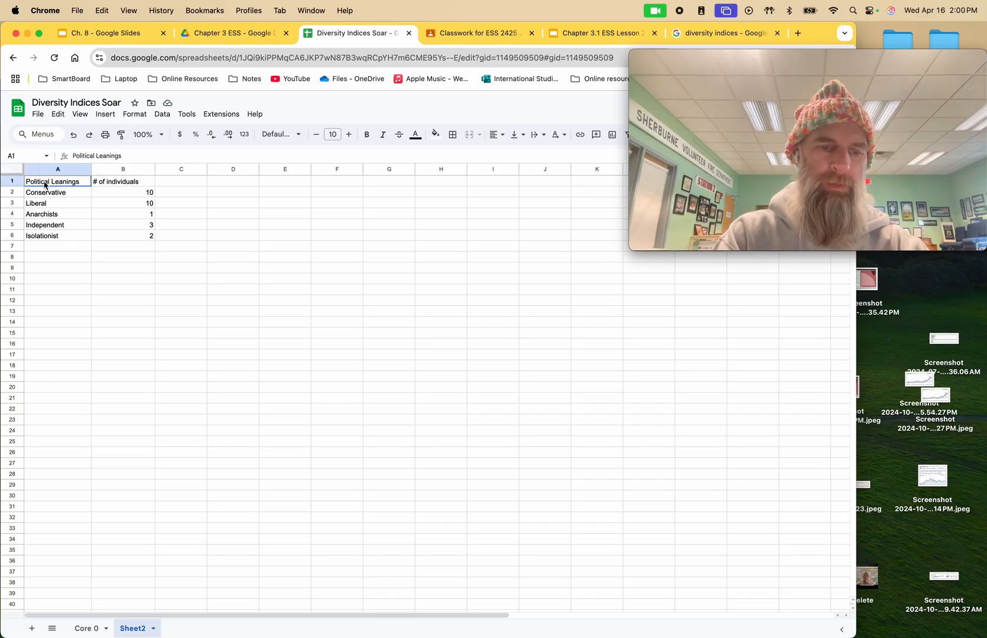
left_click(143, 240, "shift")
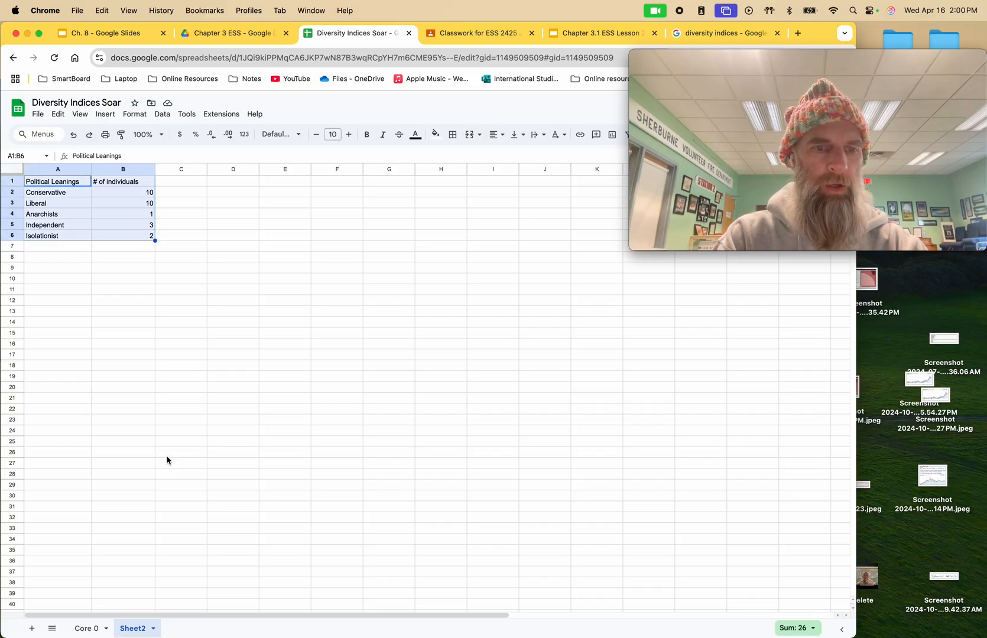
left_click(153, 629)
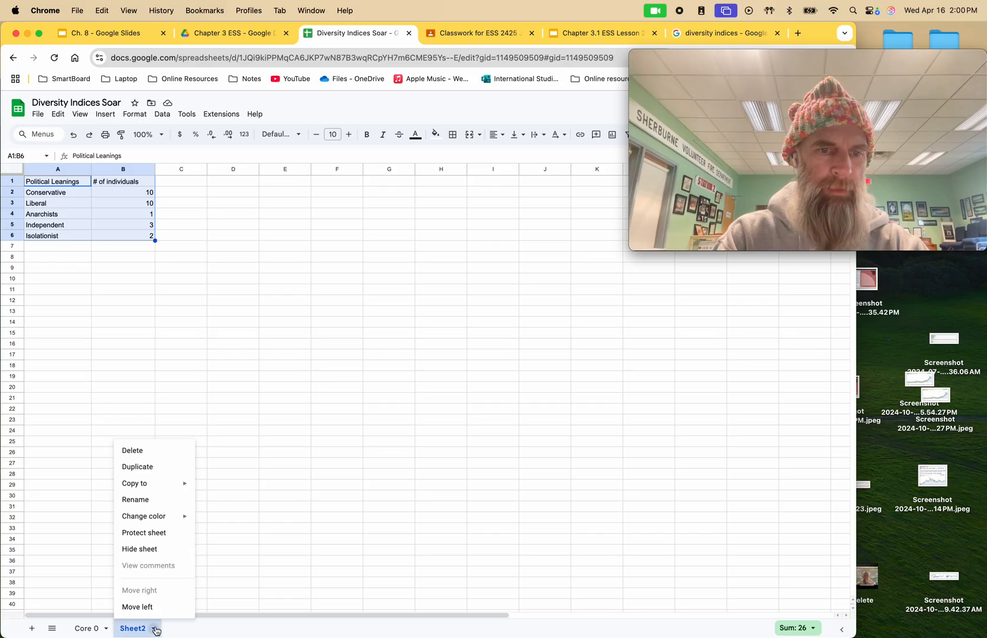
left_click(161, 501)
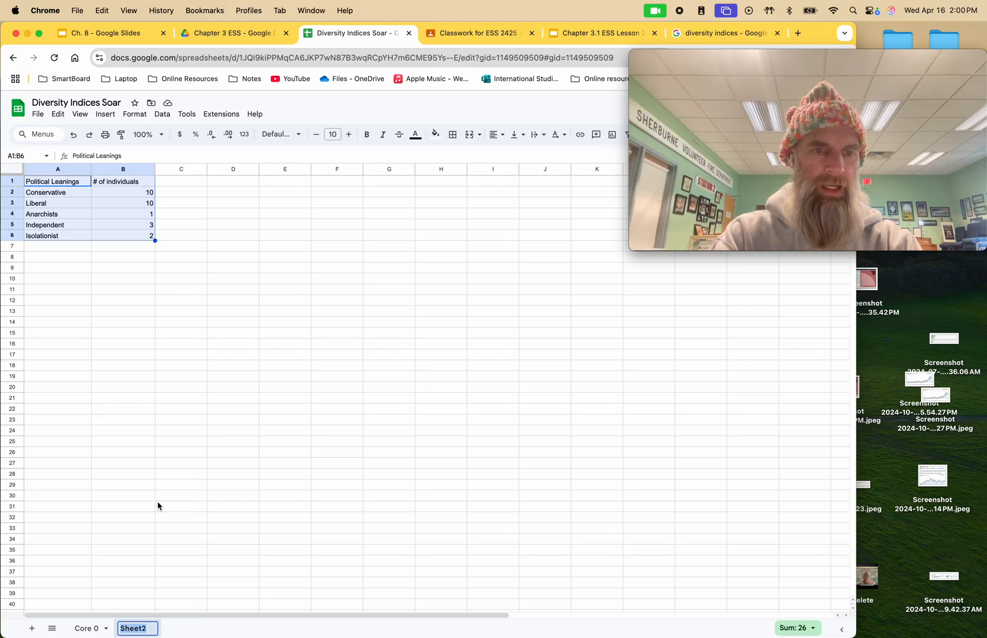
type("Core 9")
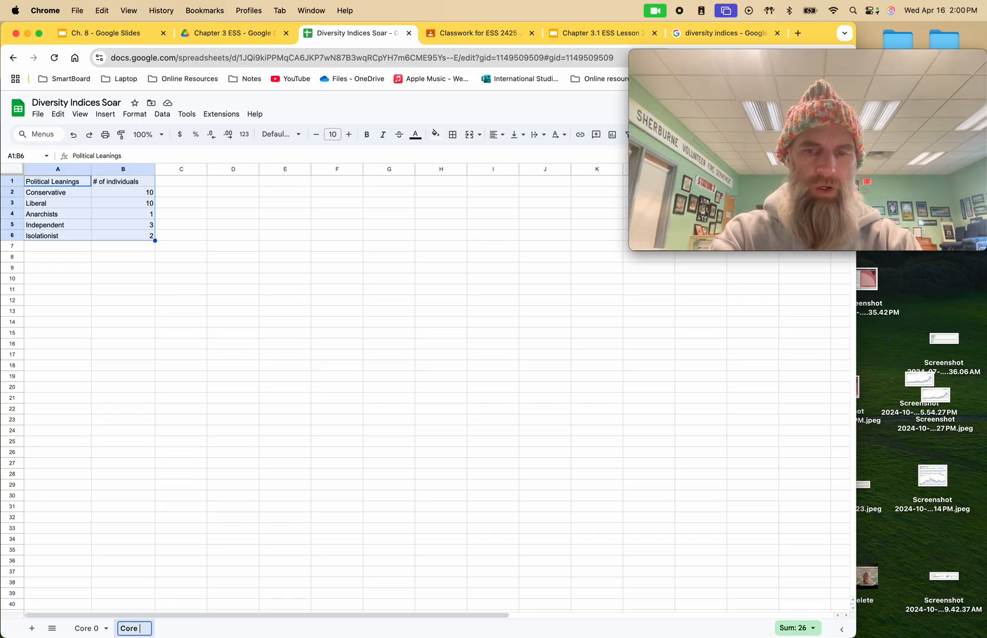
left_click(212, 629)
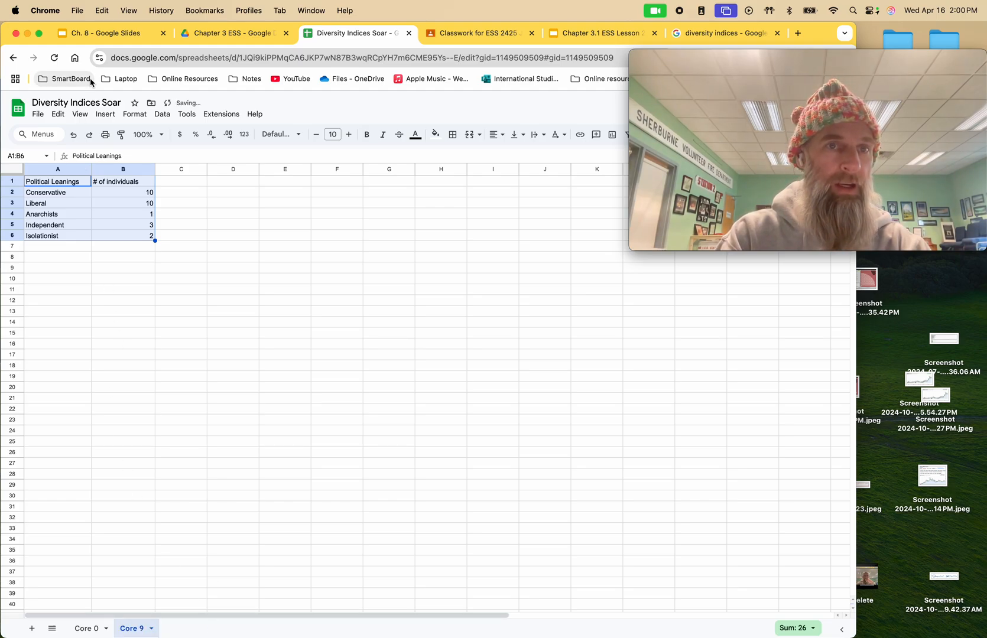
Step: Insert a chart from the selected A1:B6 data and narrow the browser window to expose the full chart editor
left_click(105, 114)
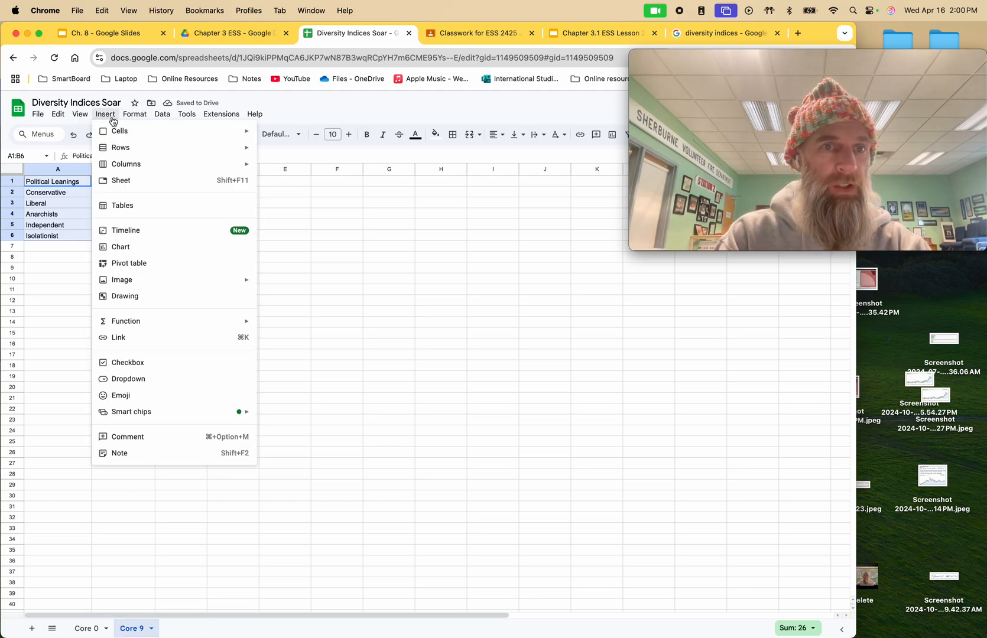
left_click(138, 247)
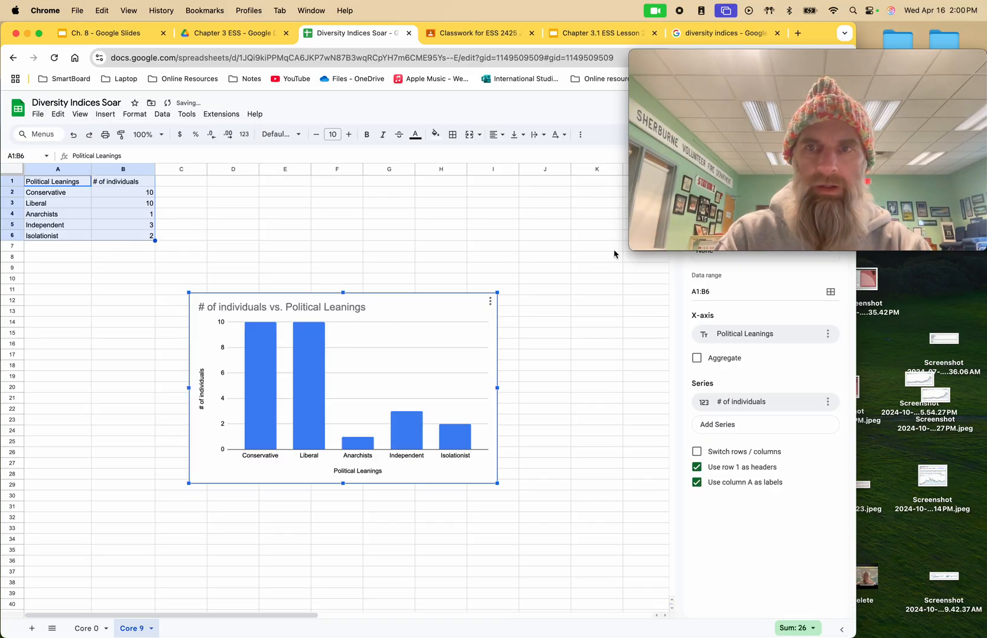
mouse_move(680, 64)
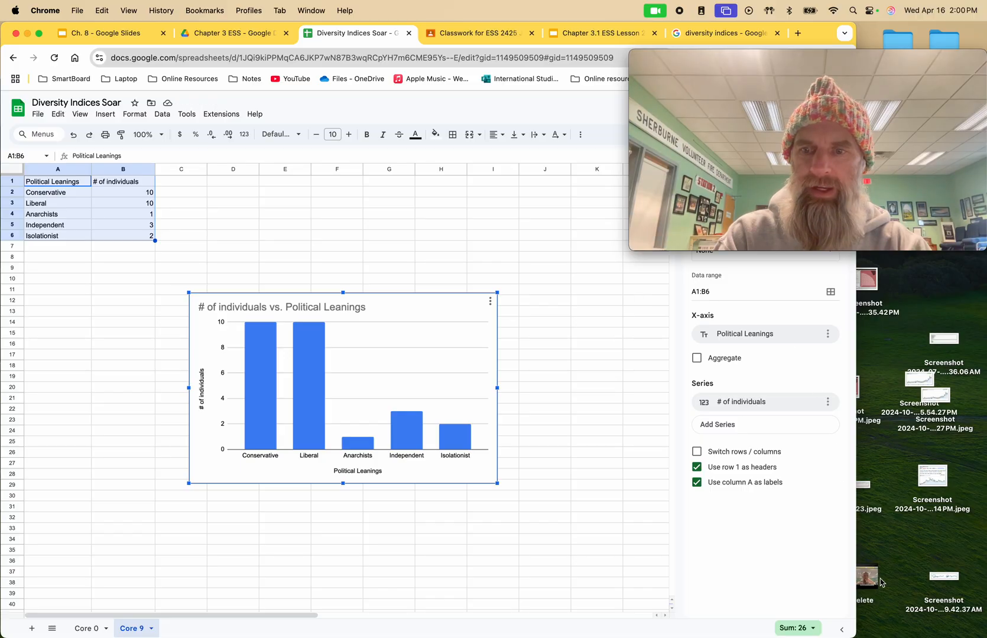
left_click_drag(857, 618, 631, 606)
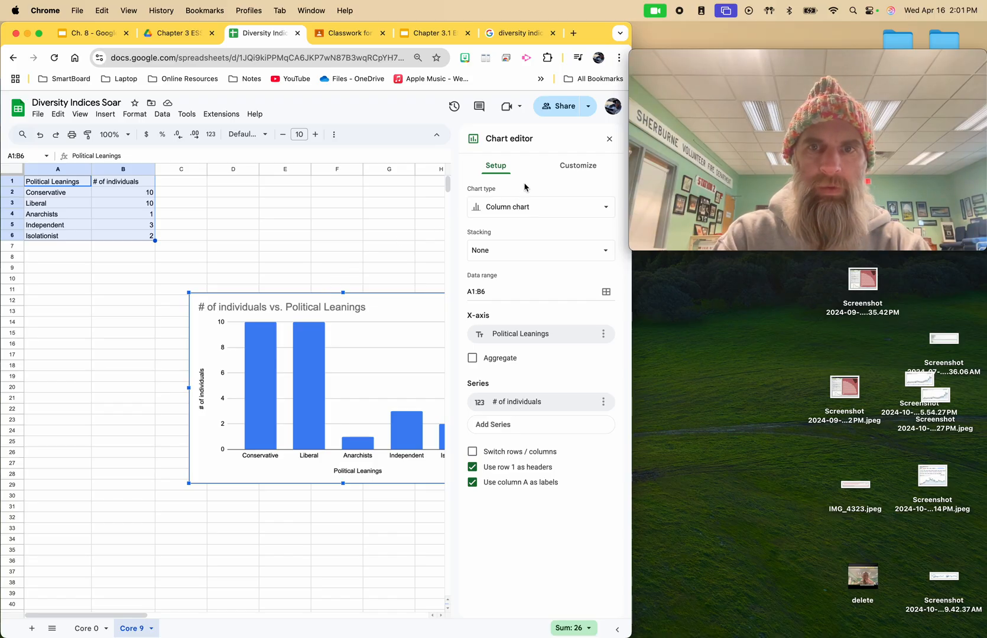
Step: Set the chart type to the suggested column chart of individuals against political leanings and close the chart editor
left_click(589, 168)
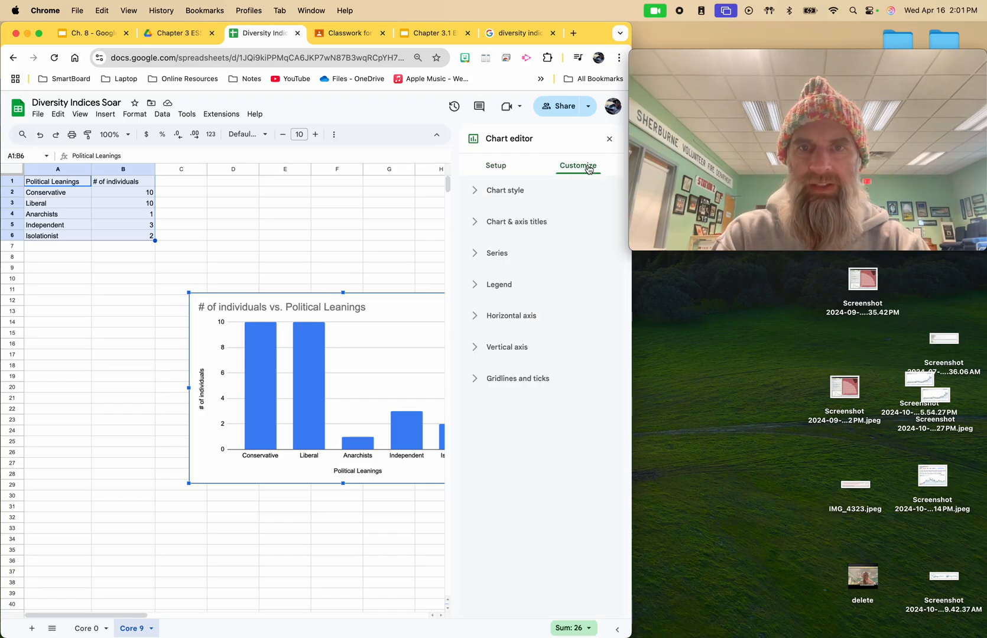
left_click(495, 166)
left_click(561, 218)
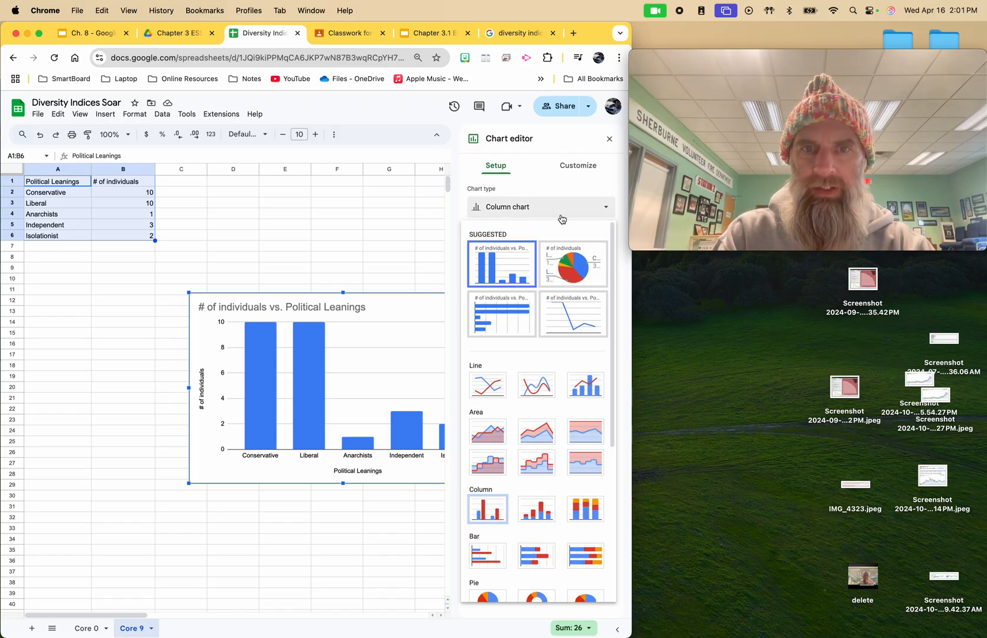
left_click(500, 275)
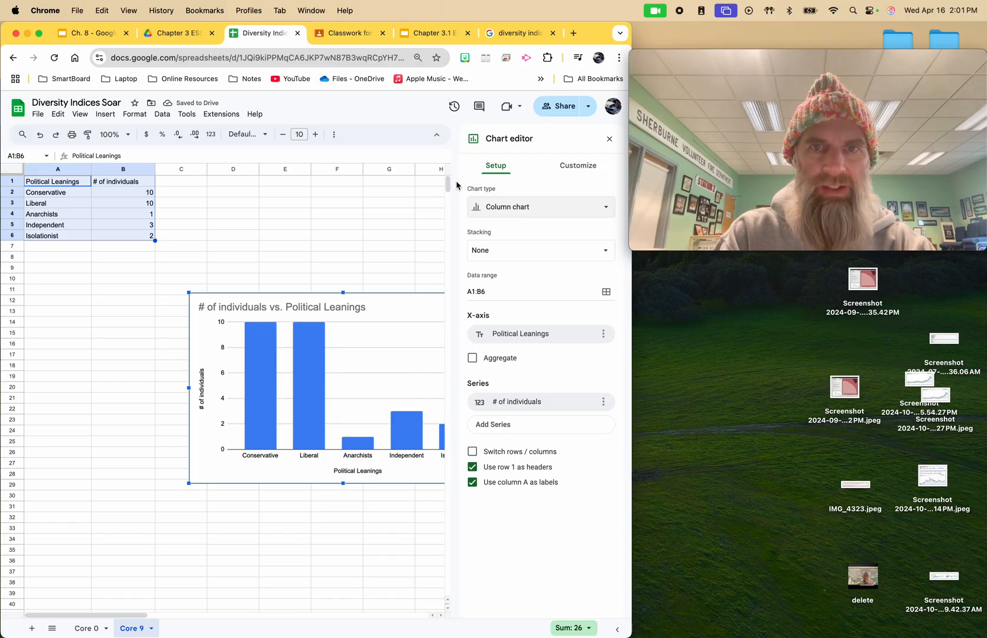
left_click(610, 140)
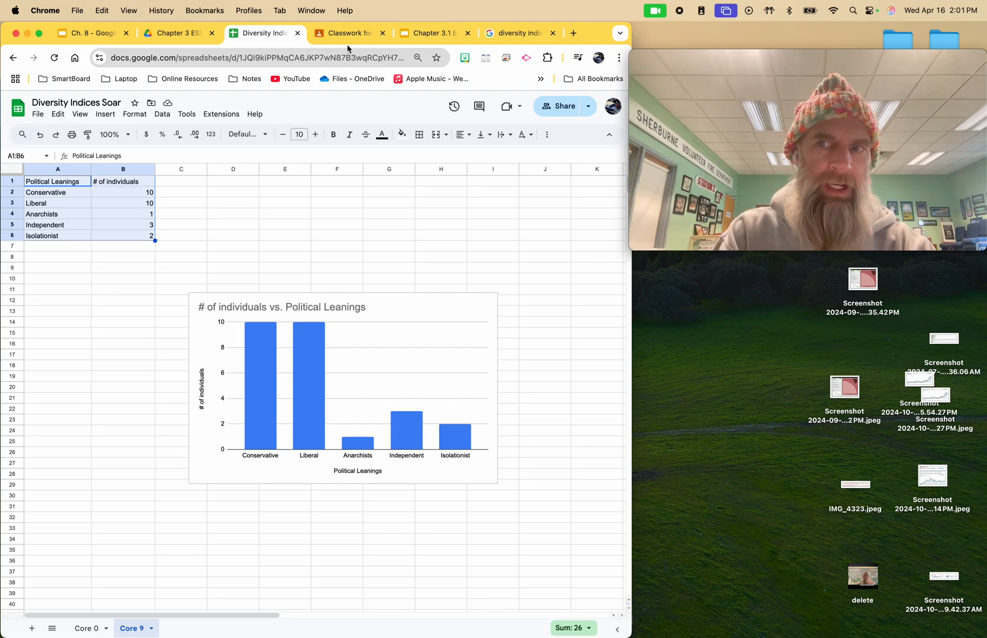
Step: Open Google Drive in a new browser tab and view the files under Shared with me
left_click(577, 34)
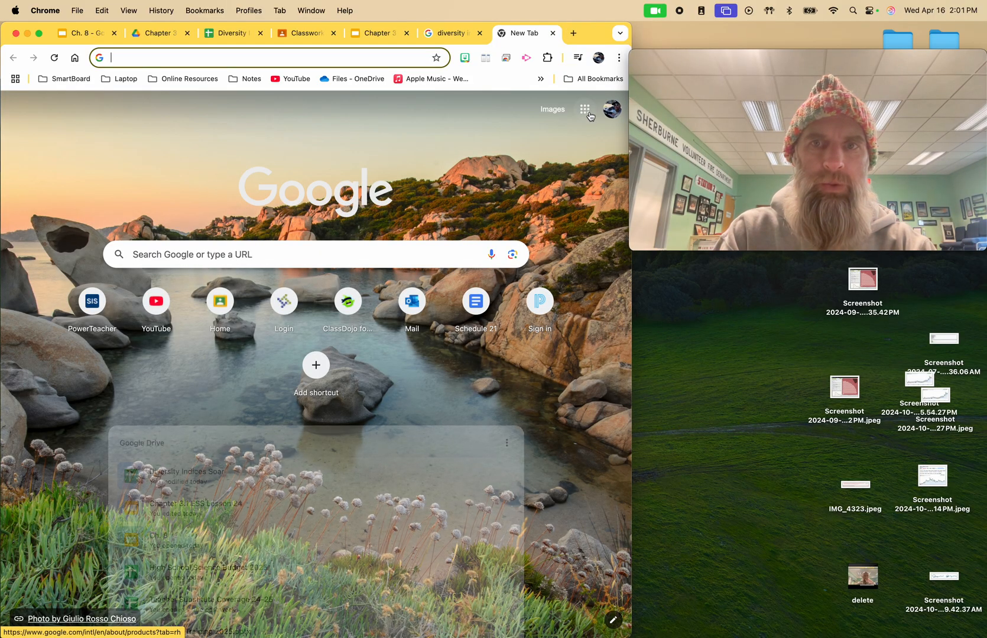
left_click(585, 108)
left_click(512, 184)
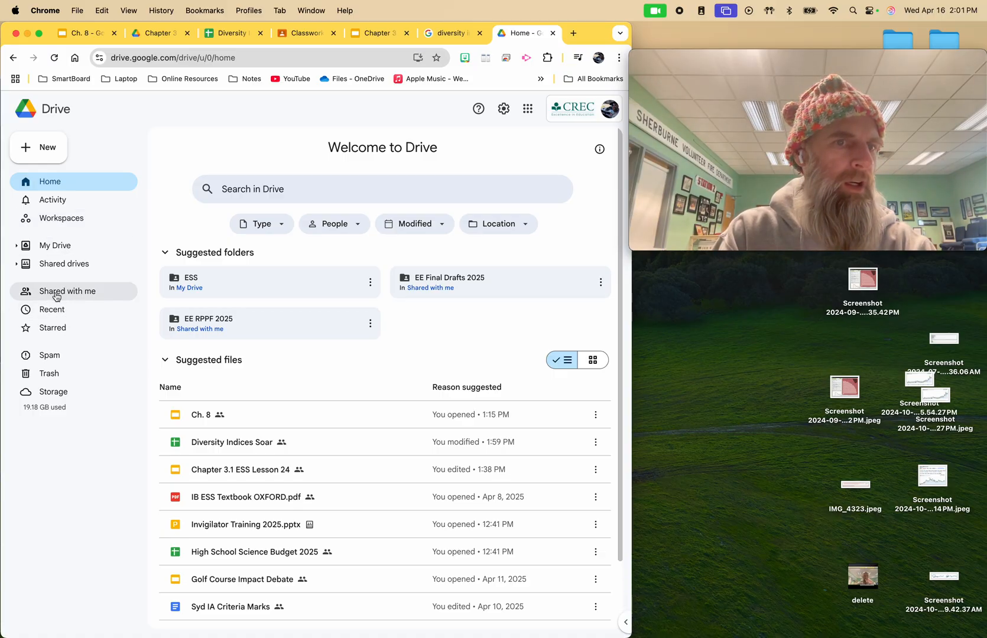
left_click(57, 297)
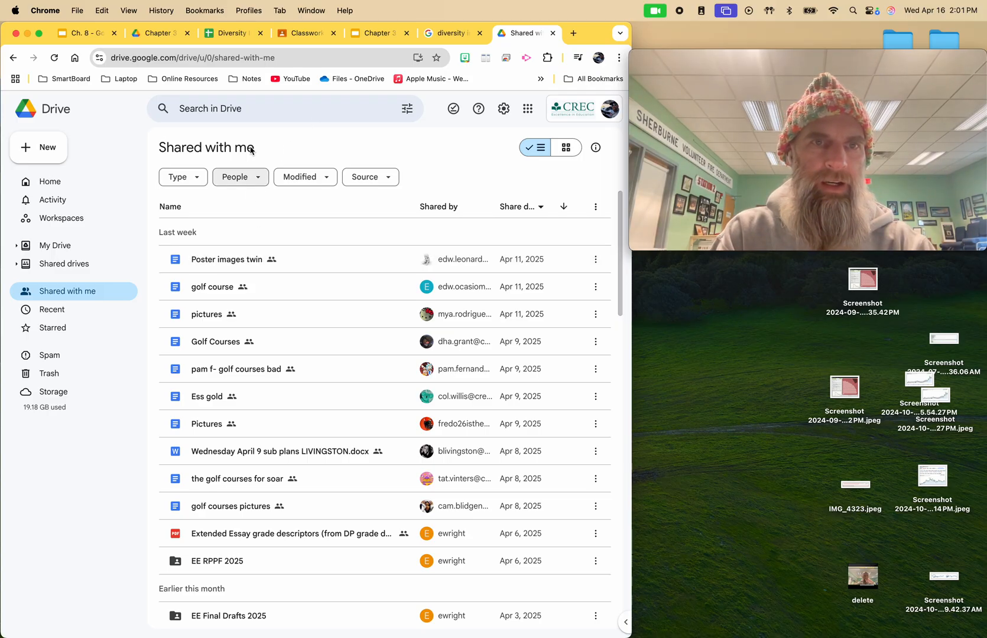
Step: Return to the Diversity Indices Soar spreadsheet and send the current sheet, Letter size in landscape, to the print dialog
left_click(233, 34)
left_click(37, 114)
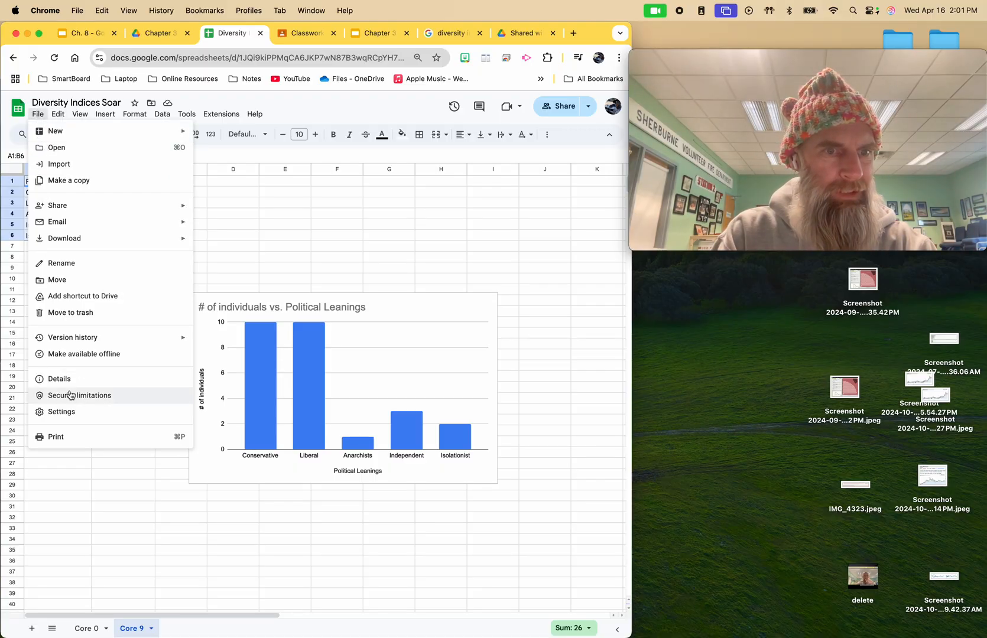
left_click(66, 440)
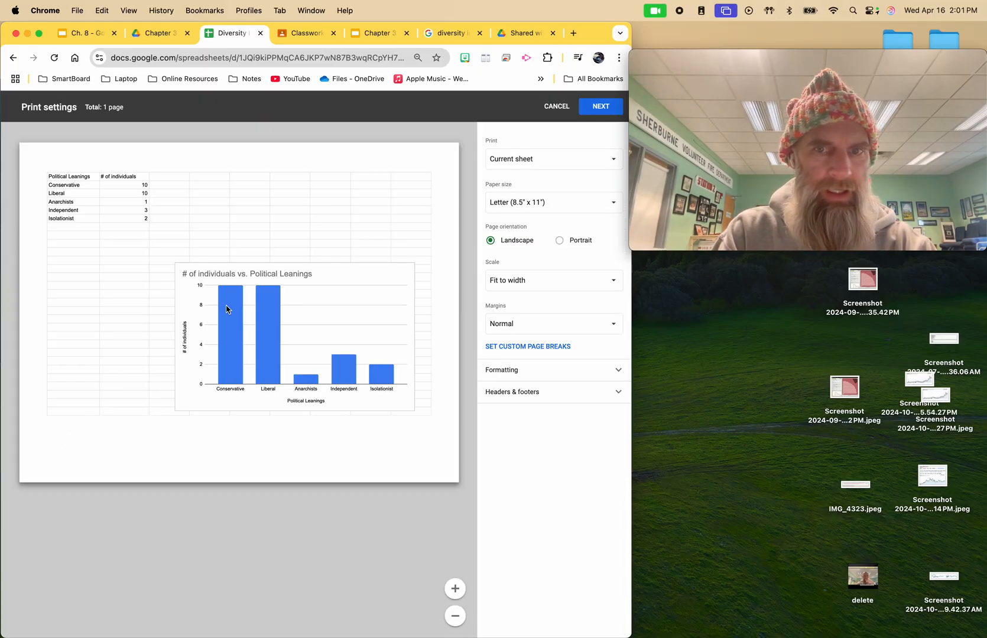
left_click(602, 109)
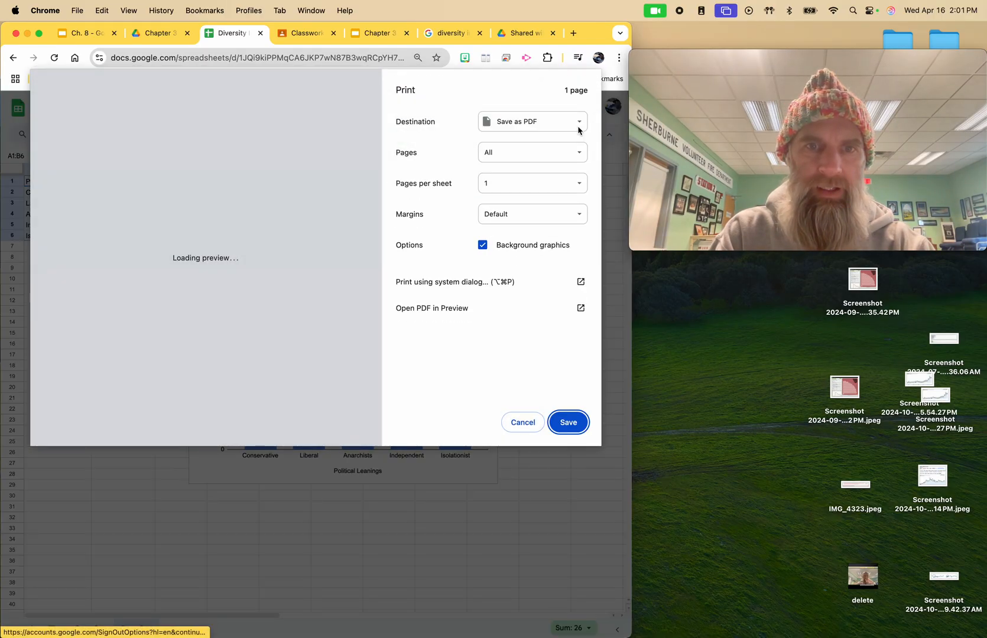